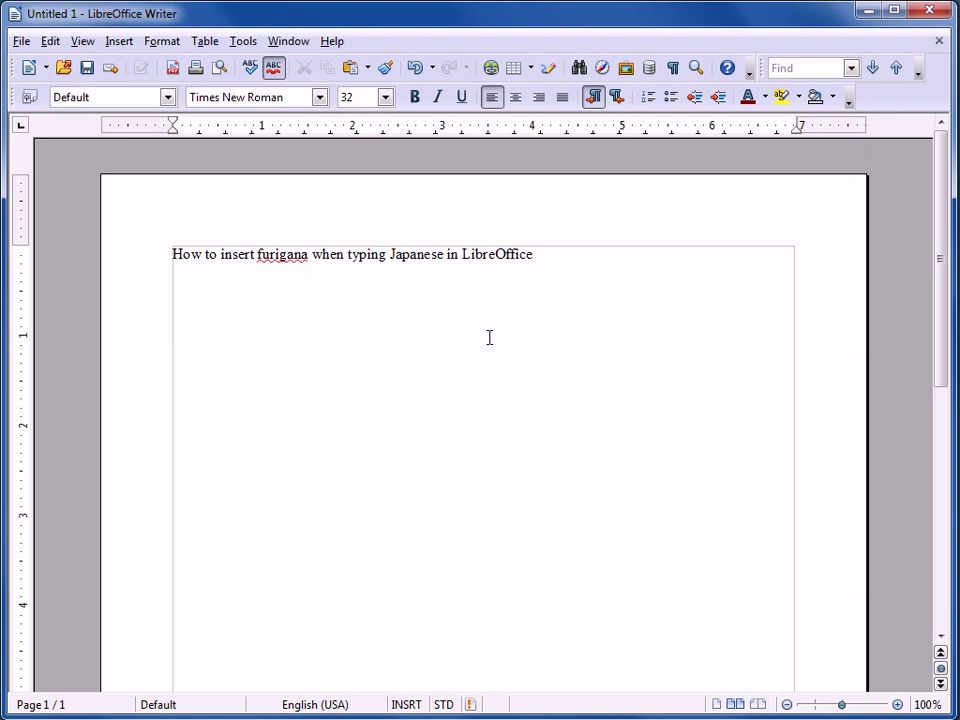
Step: Enter the Japanese word 日本語 on the line below the title
{"action": "type", "text": "nihongo"}
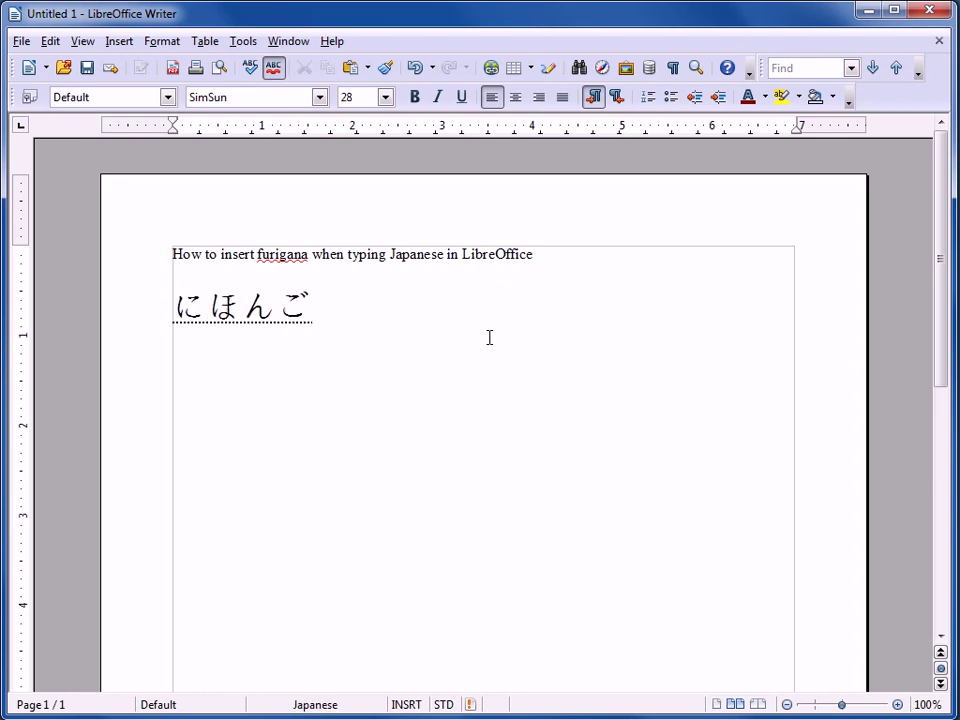
{"action": "key", "text": "space"}
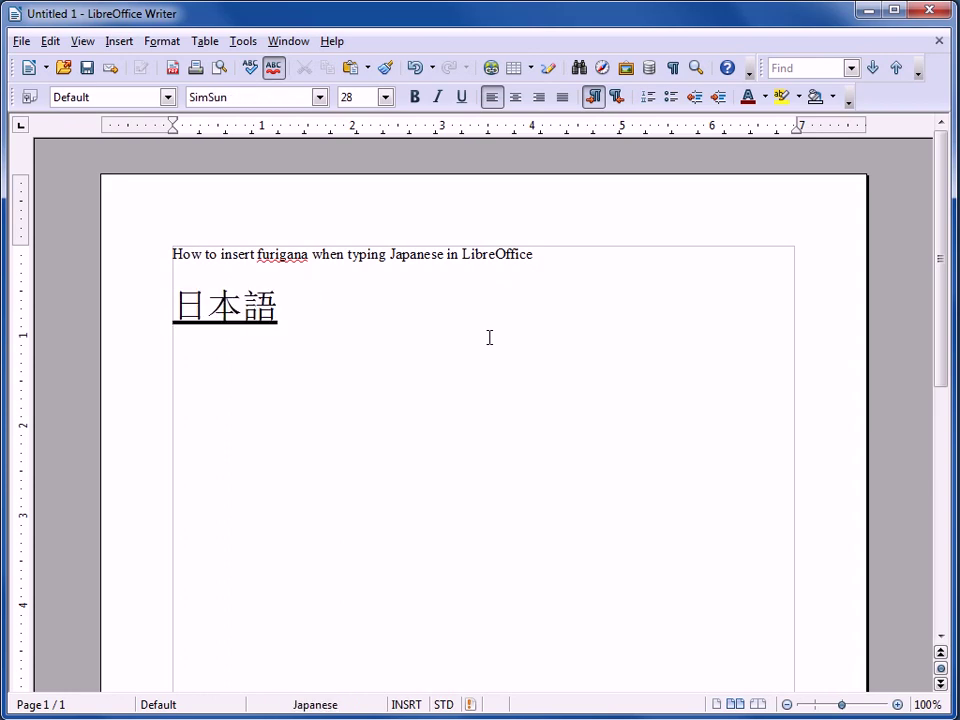
{"action": "key", "text": "Return"}
Step: Open the Asian phonetic guide for the word 日本語, placing the dialog clear of the word
{"action": "left_click_drag", "start_coordinate": [319, 302], "coordinate": [176, 308]}
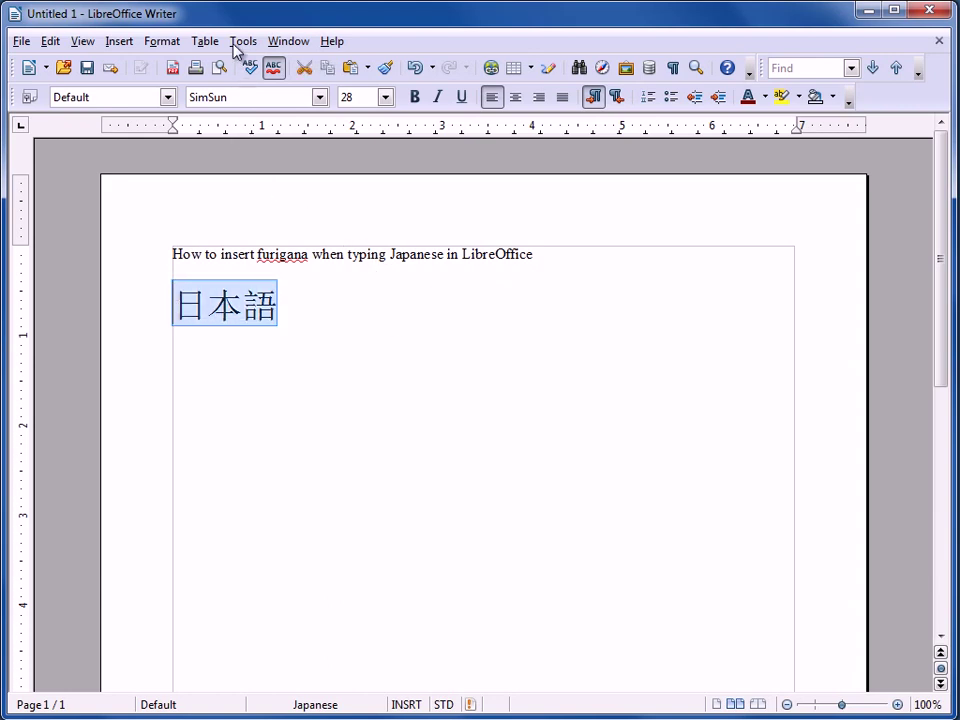
{"action": "left_click", "coordinate": [163, 41]}
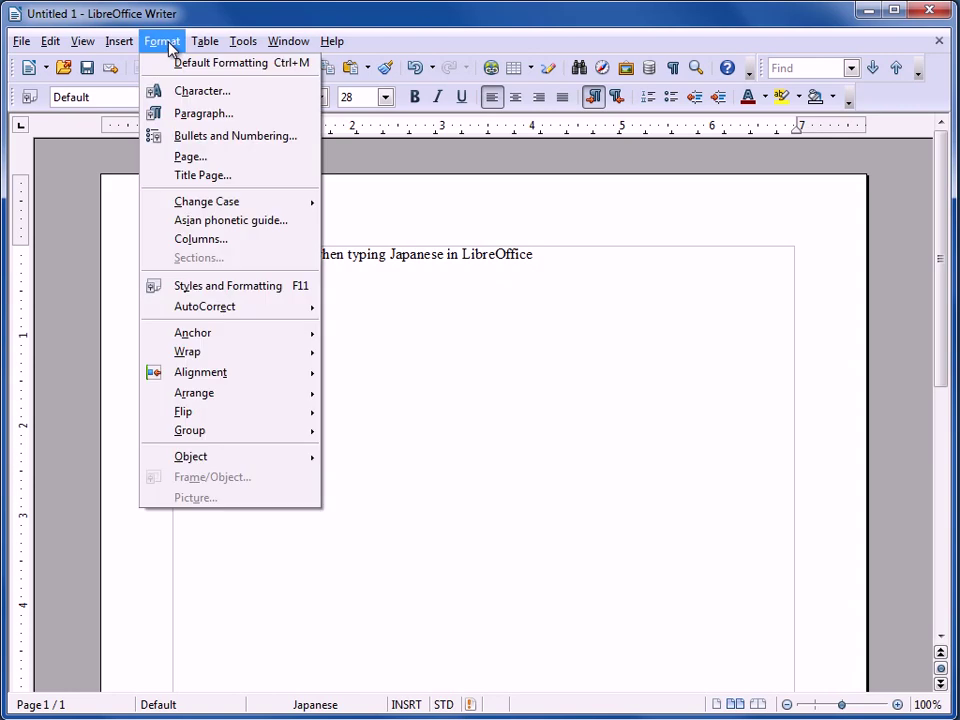
{"action": "left_click", "coordinate": [251, 229]}
{"action": "left_click_drag", "start_coordinate": [285, 222], "coordinate": [456, 303]}
{"action": "left_click", "coordinate": [444, 373]}
{"action": "double_click", "coordinate": [444, 373]}
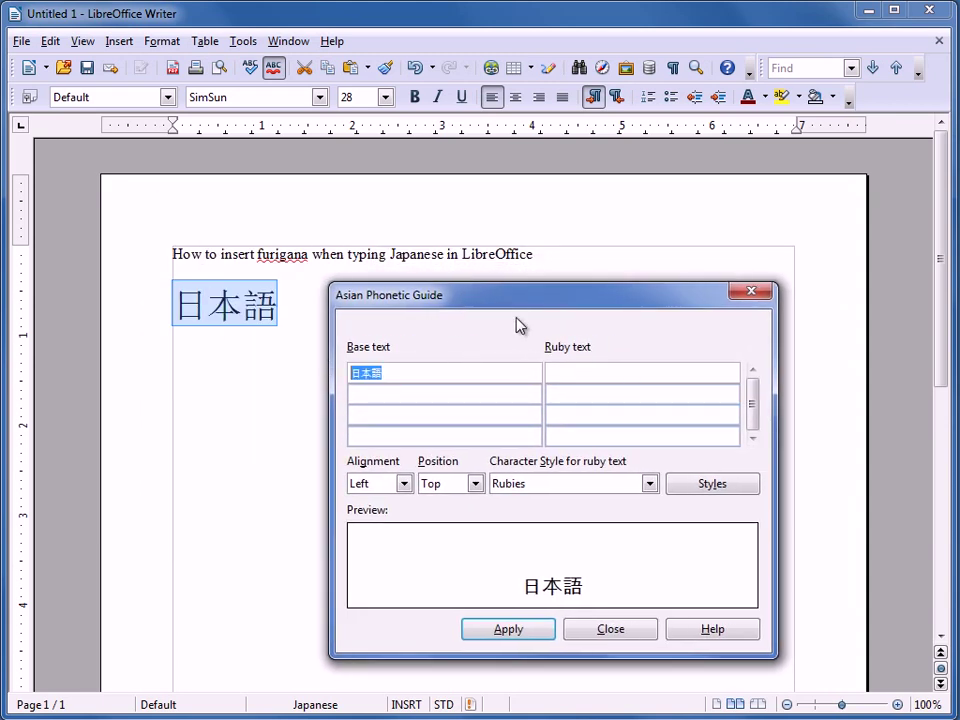
{"action": "left_click_drag", "start_coordinate": [520, 306], "coordinate": [508, 296]}
Step: Enter にほんご as the ruby text for 日本語 and apply it
{"action": "left_click", "coordinate": [562, 362]}
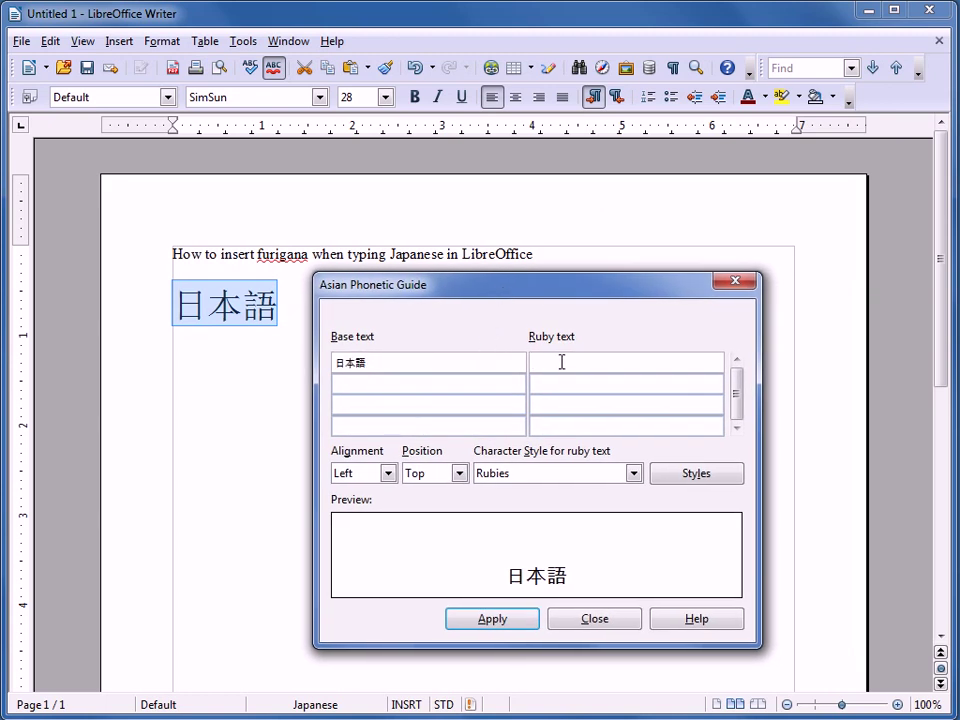
{"action": "type", "text": "nihon"}
{"action": "key", "text": "space"}
{"action": "key", "text": "Escape"}
{"action": "key", "text": "Return"}
{"action": "left_click", "coordinate": [508, 618]}
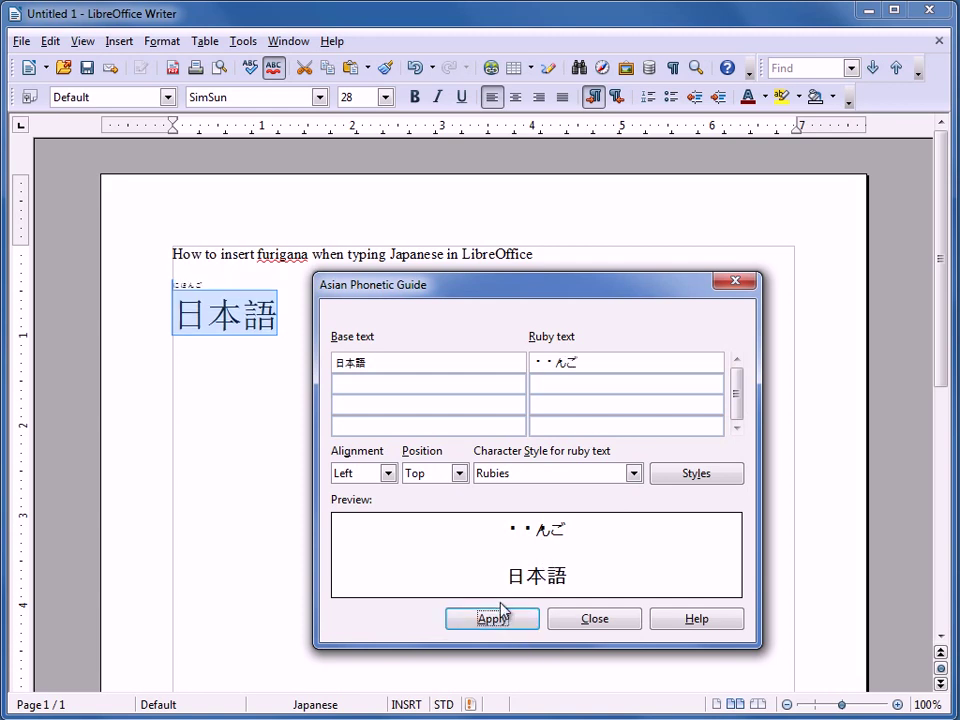
Step: Set the ruby text's alignment to Center and apply it to 日本語
{"action": "left_click", "coordinate": [227, 287]}
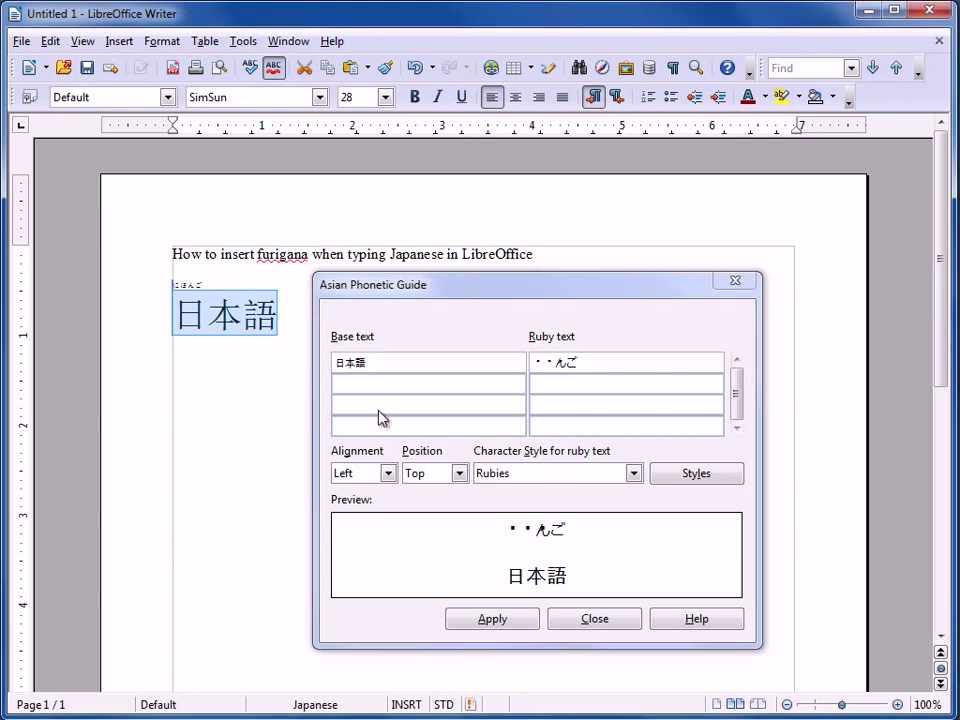
{"action": "left_click", "coordinate": [388, 474]}
{"action": "left_click", "coordinate": [372, 507]}
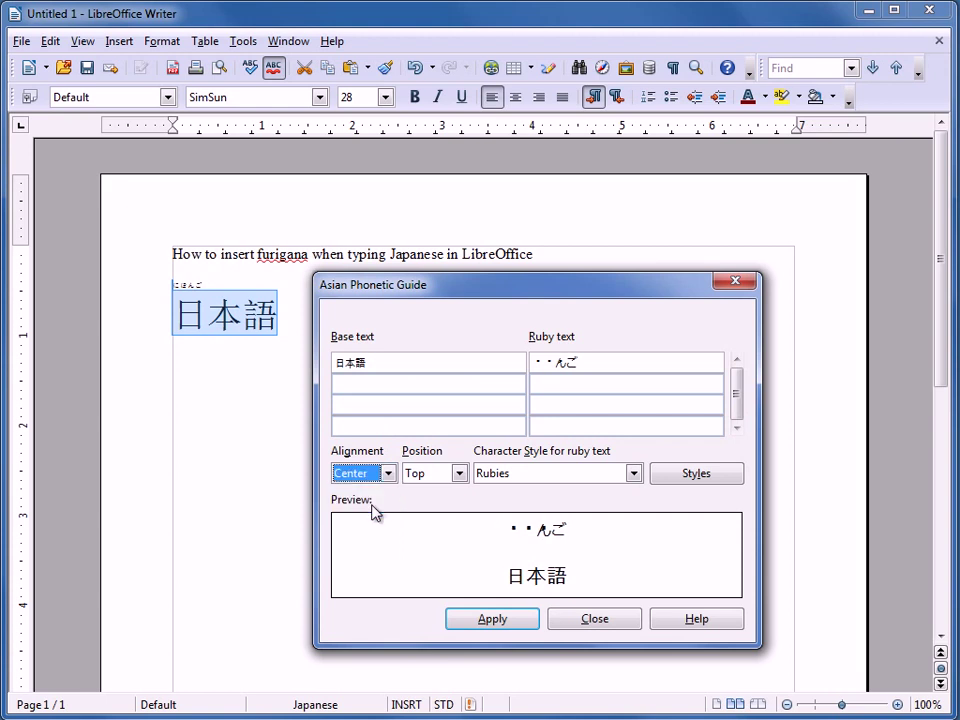
{"action": "left_click", "coordinate": [505, 620]}
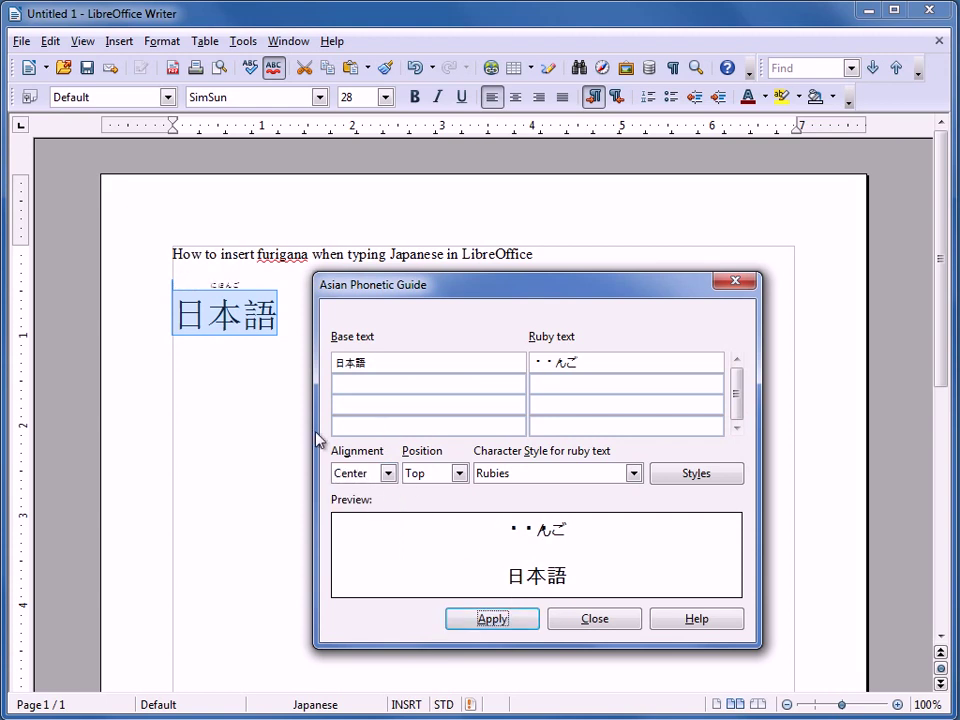
Step: Try the 0 1 0 alignment on the ruby text and return it to Center
{"action": "left_click", "coordinate": [388, 473]}
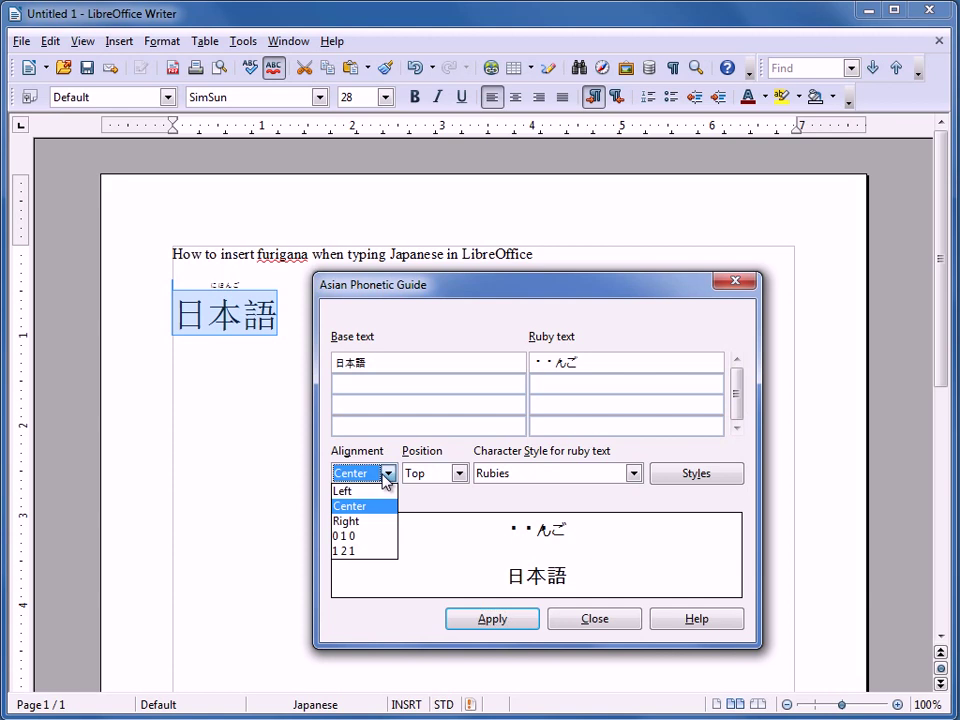
{"action": "left_click", "coordinate": [368, 537]}
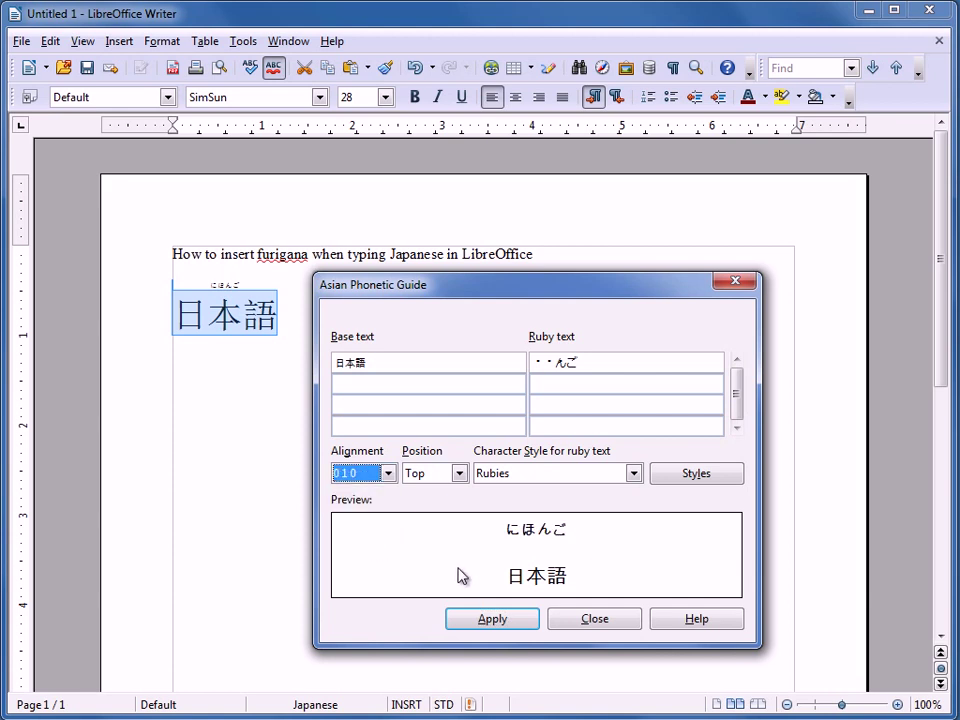
{"action": "left_click", "coordinate": [493, 622]}
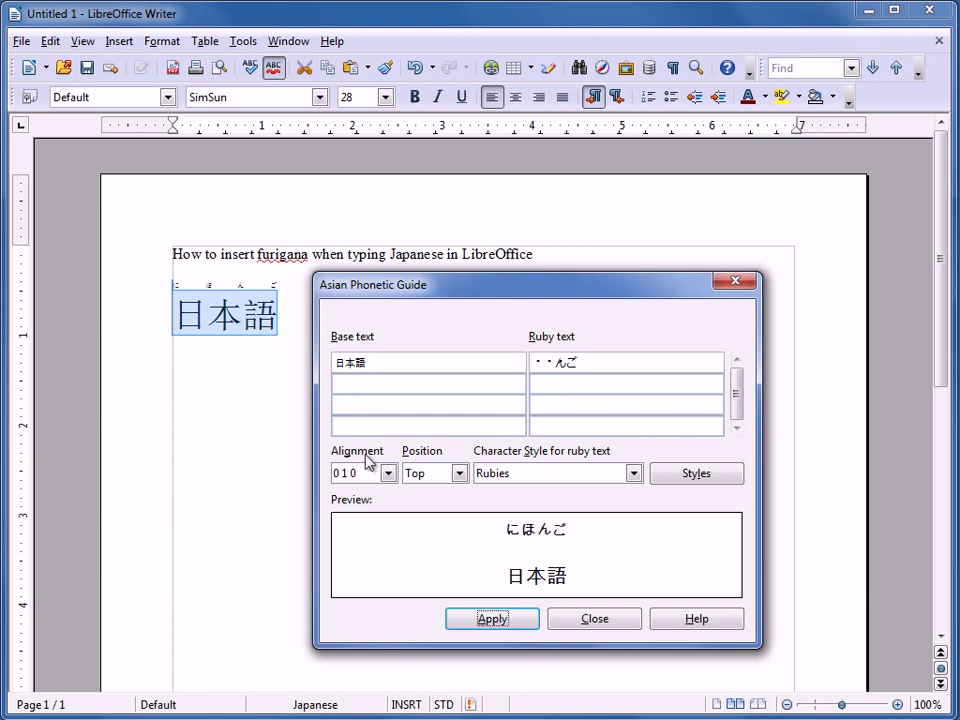
{"action": "left_click", "coordinate": [387, 474]}
{"action": "left_click", "coordinate": [368, 506]}
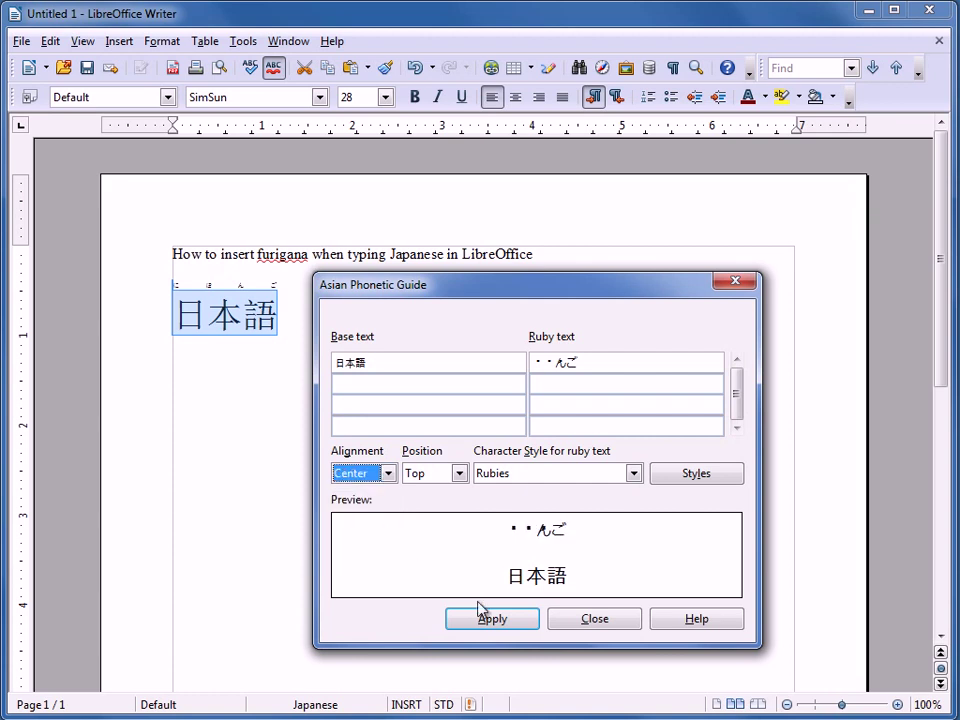
{"action": "left_click", "coordinate": [489, 621]}
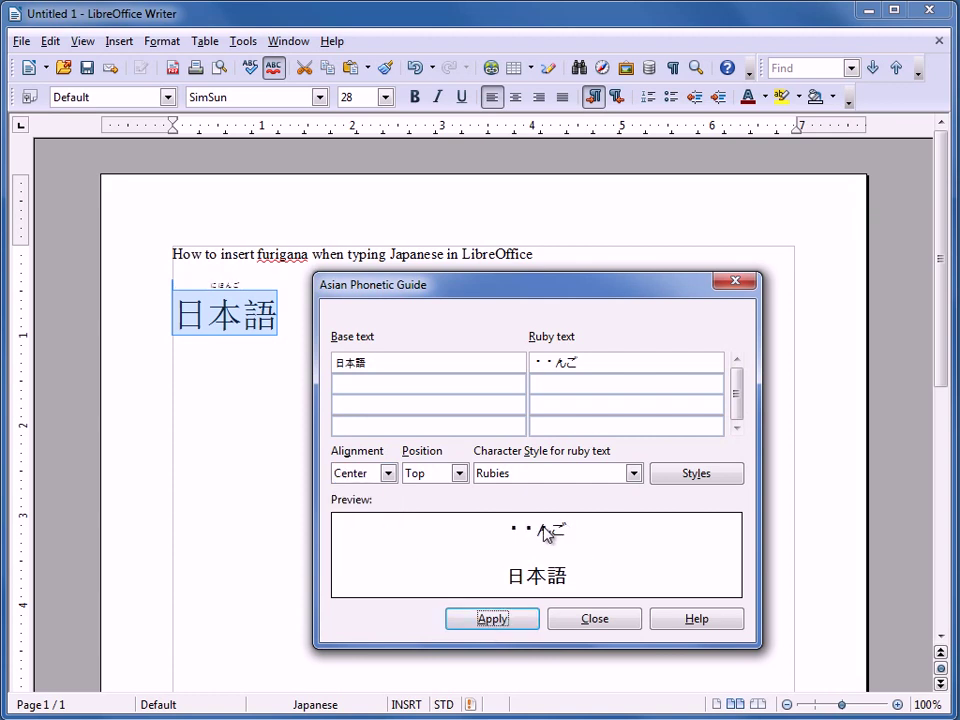
{"action": "left_click", "coordinate": [459, 476]}
{"action": "left_click", "coordinate": [459, 476]}
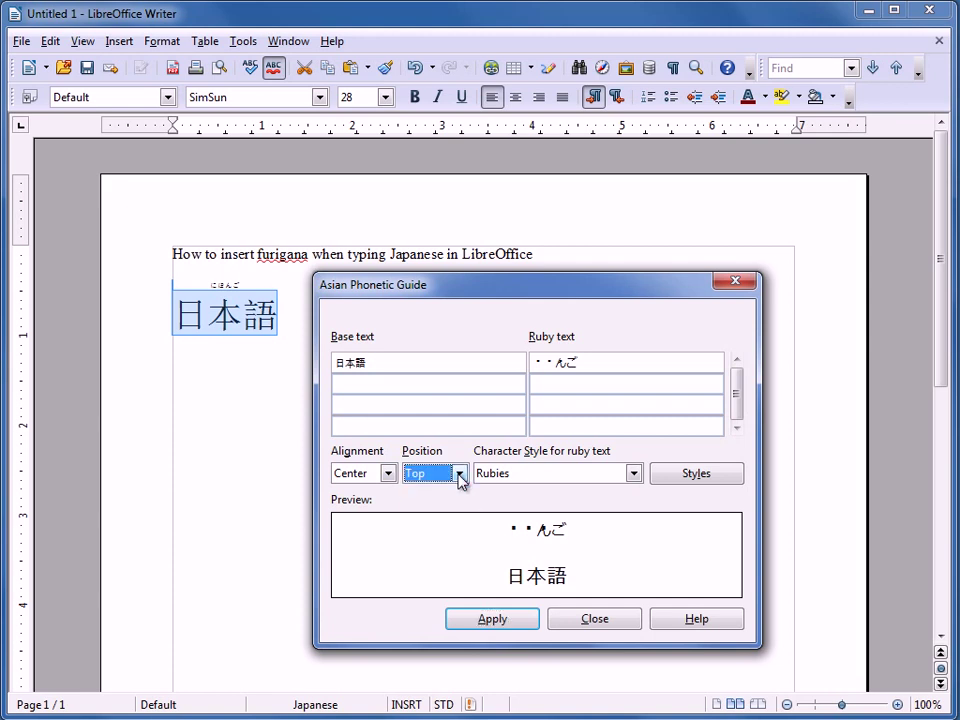
Step: Start a new character style based on Rubies from the phonetic guide's style list
{"action": "left_click", "coordinate": [696, 476]}
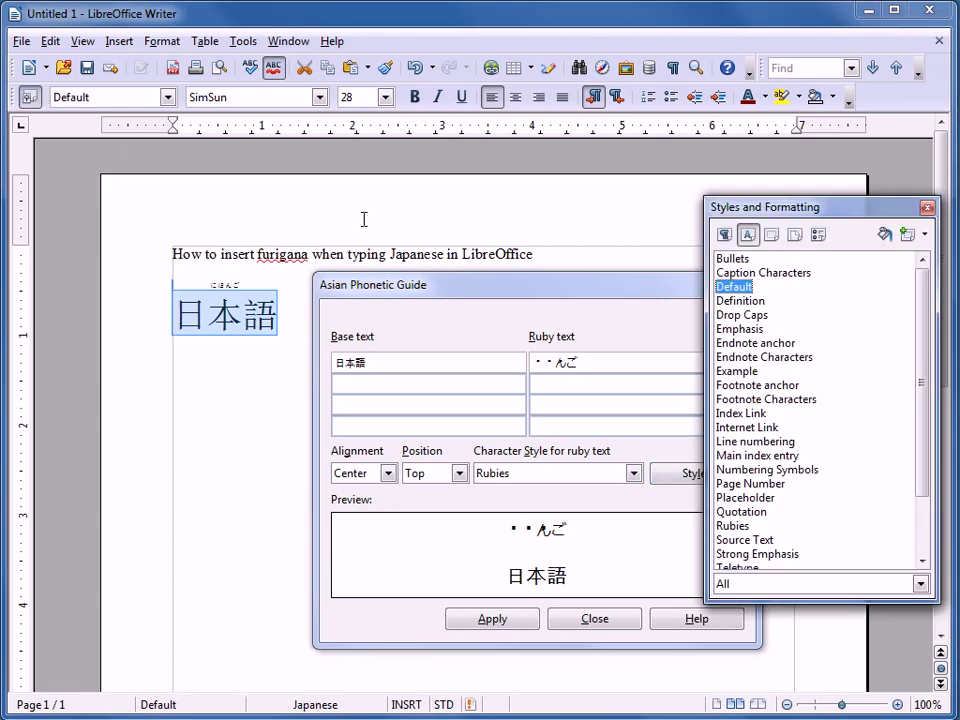
{"action": "left_click", "coordinate": [724, 236]}
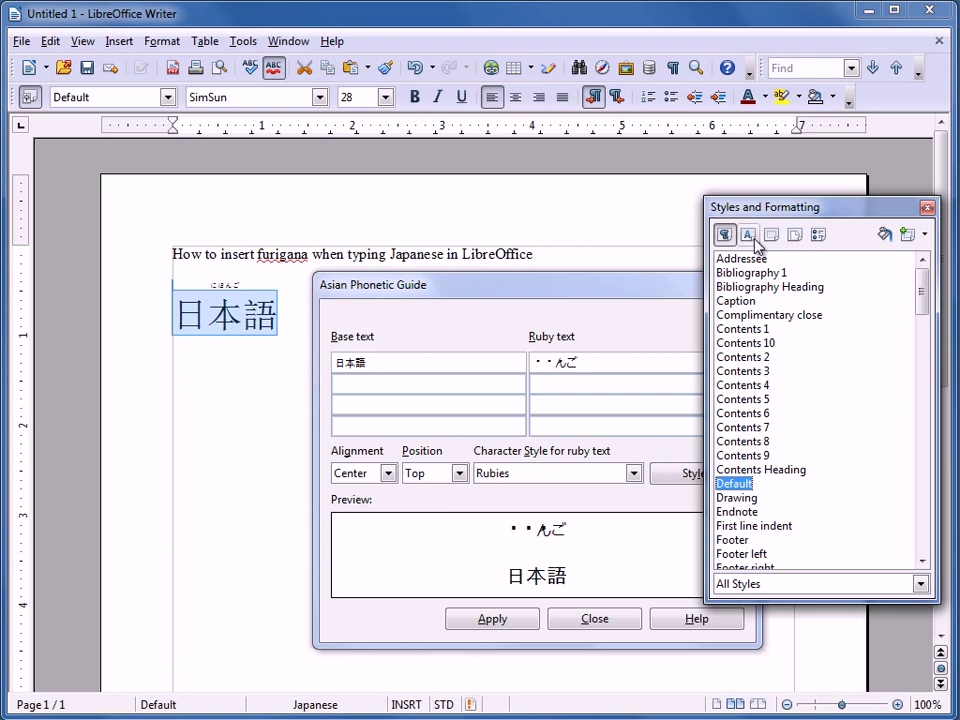
{"action": "left_click", "coordinate": [747, 236]}
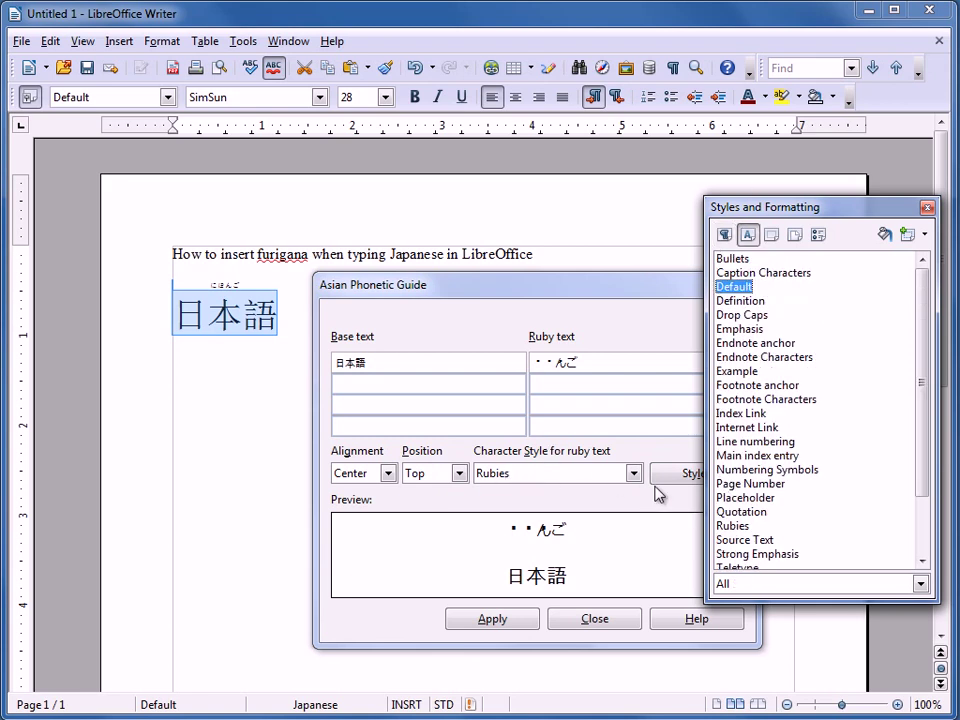
{"action": "left_click", "coordinate": [735, 525]}
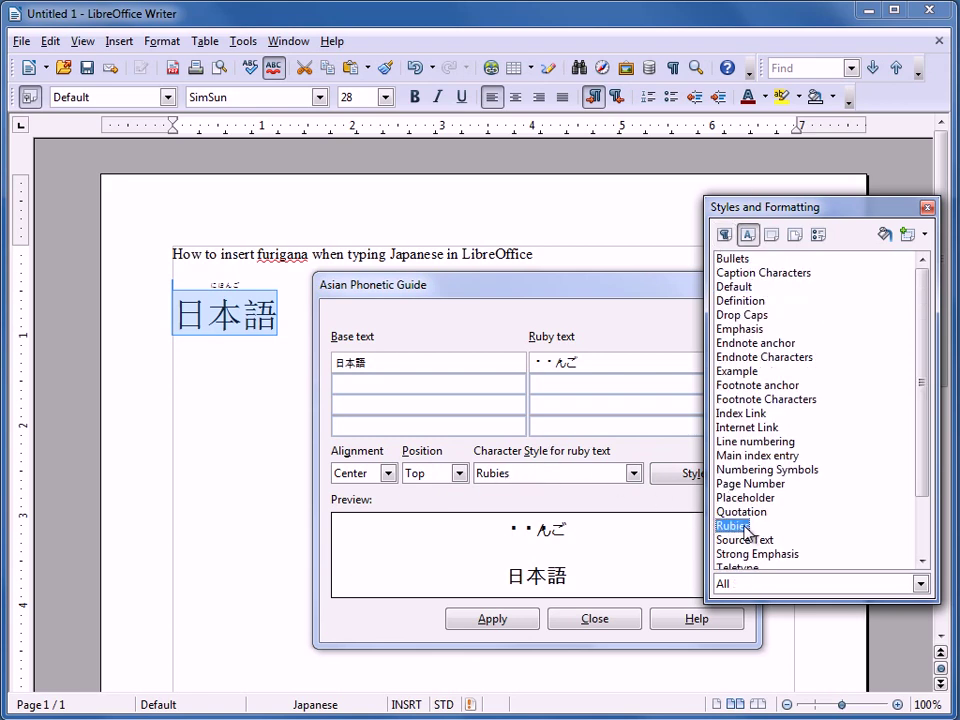
{"action": "right_click", "coordinate": [746, 533]}
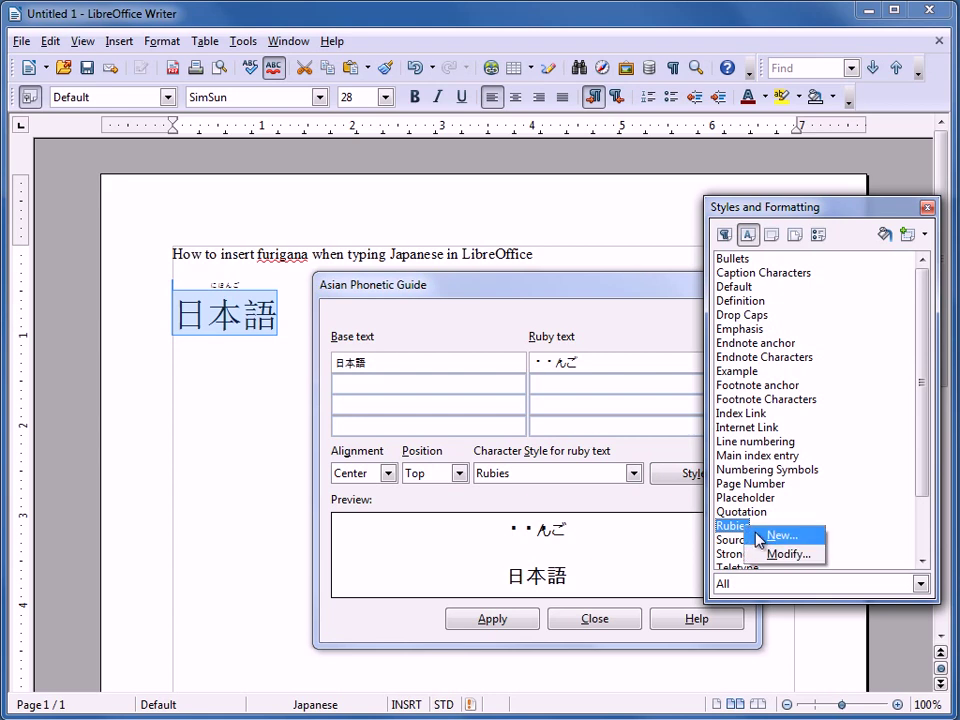
{"action": "left_click", "coordinate": [762, 537]}
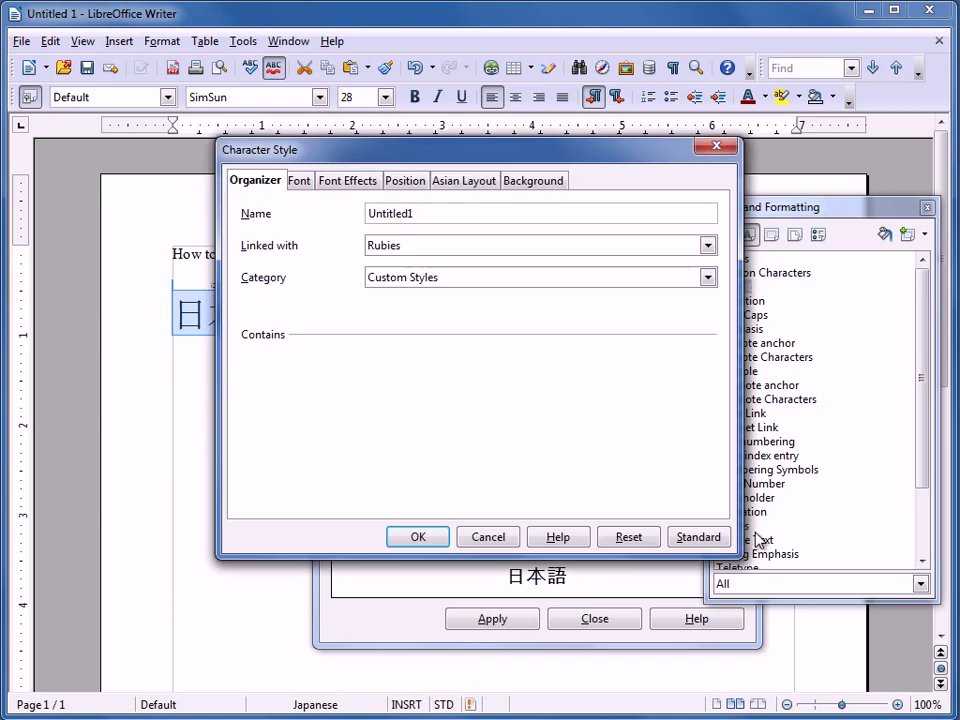
Step: Name the new character style Rubies2
{"action": "key", "text": "Delete"}
{"action": "key", "text": "Delete"}
{"action": "key", "text": "Delete"}
{"action": "key", "text": "Delete"}
{"action": "key", "text": "Delete"}
{"action": "key", "text": "Delete"}
{"action": "key", "text": "Delete"}
{"action": "key", "text": "Delete"}
{"action": "key", "text": "Delete"}
{"action": "type", "text": "R"}
{"action": "key", "text": "BackSpace"}
{"action": "type", "text": "Rubies2"}
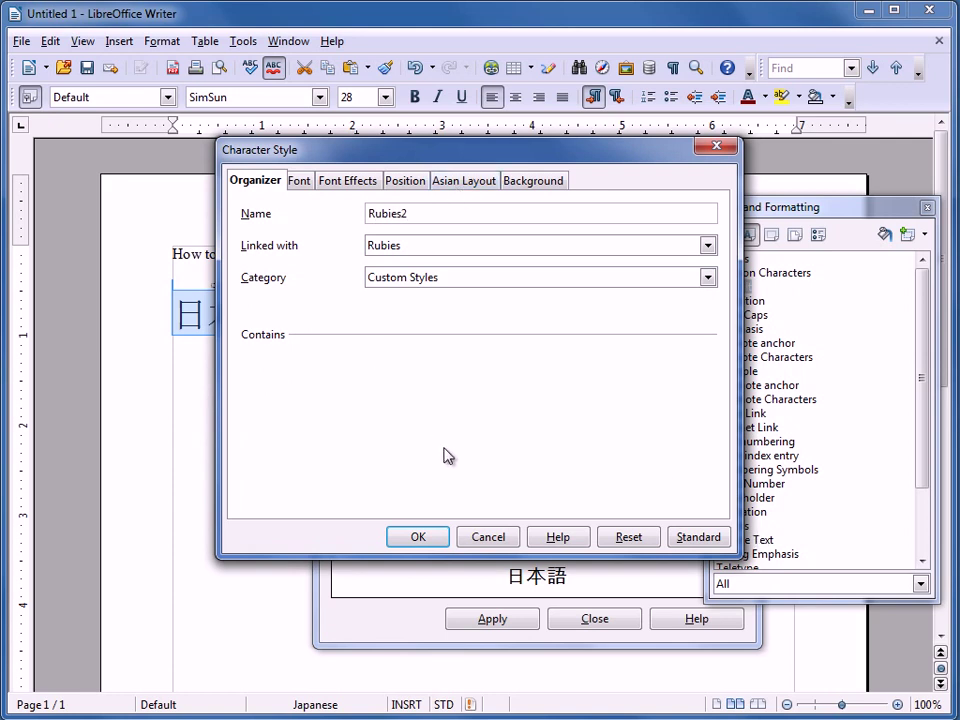
Step: Set the Asian text font of the Rubies2 style to MS Mincho
{"action": "left_click", "coordinate": [299, 181]}
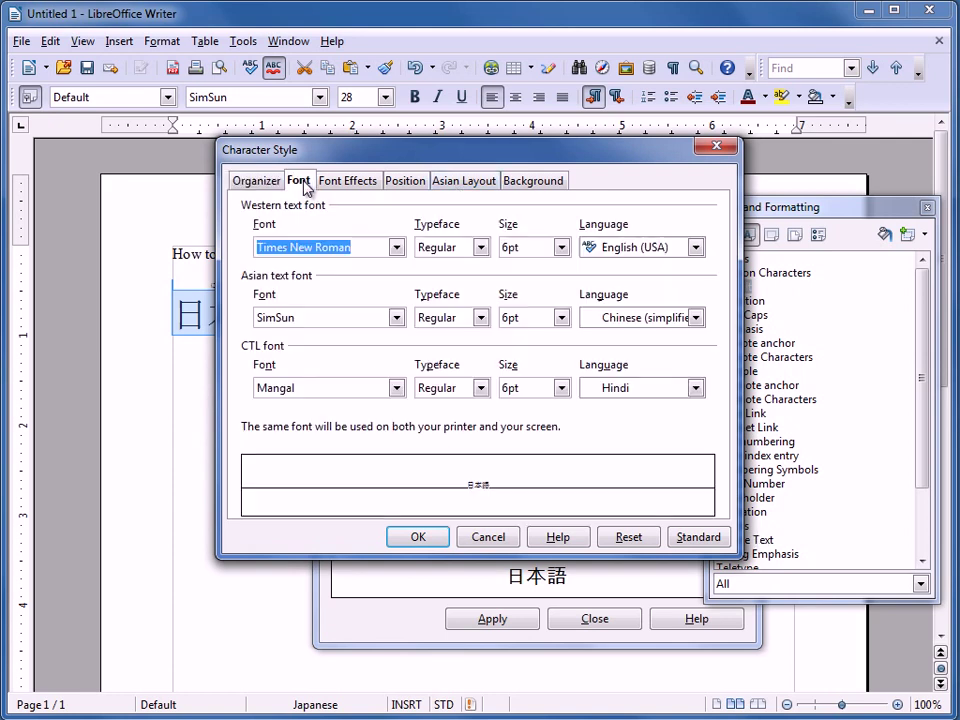
{"action": "left_click", "coordinate": [396, 318]}
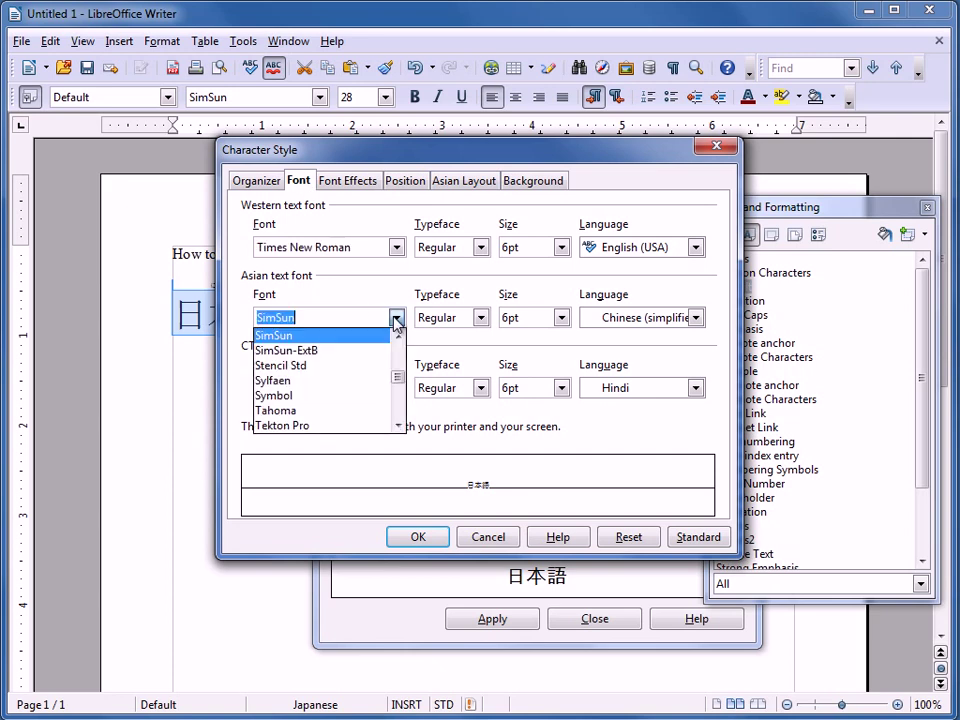
{"action": "scroll", "coordinate": [398, 369], "scroll_direction": "up", "scroll_amount": 10}
{"action": "left_click_drag", "start_coordinate": [398, 362], "coordinate": [407, 398]}
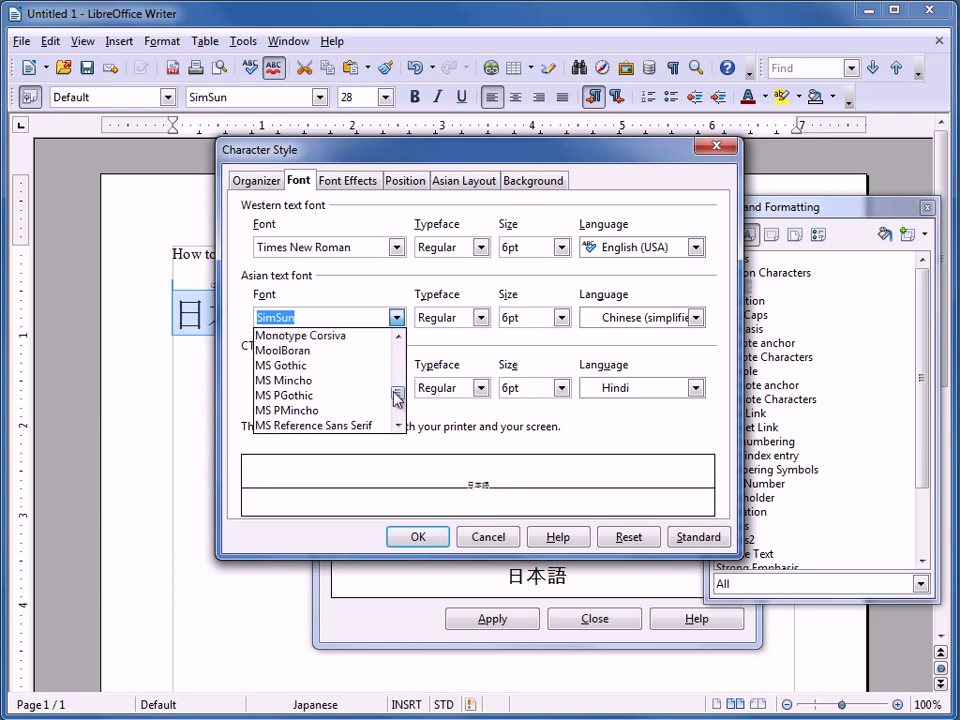
{"action": "left_click", "coordinate": [350, 390]}
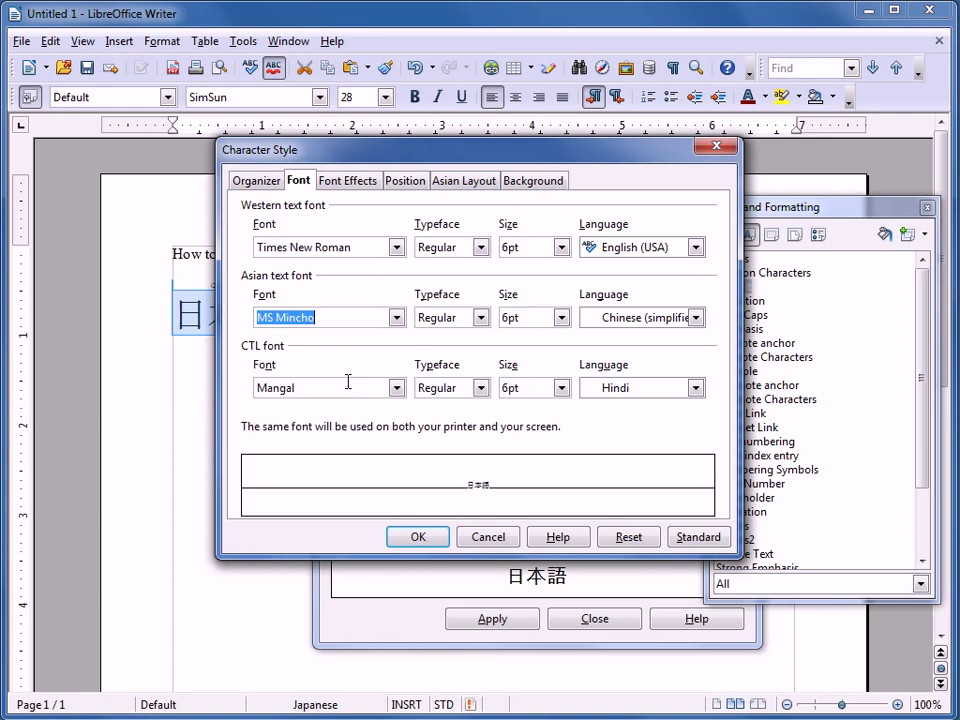
Step: Set the style's Asian text size to 22pt and its language to Japanese, and save the style
{"action": "left_click", "coordinate": [563, 317]}
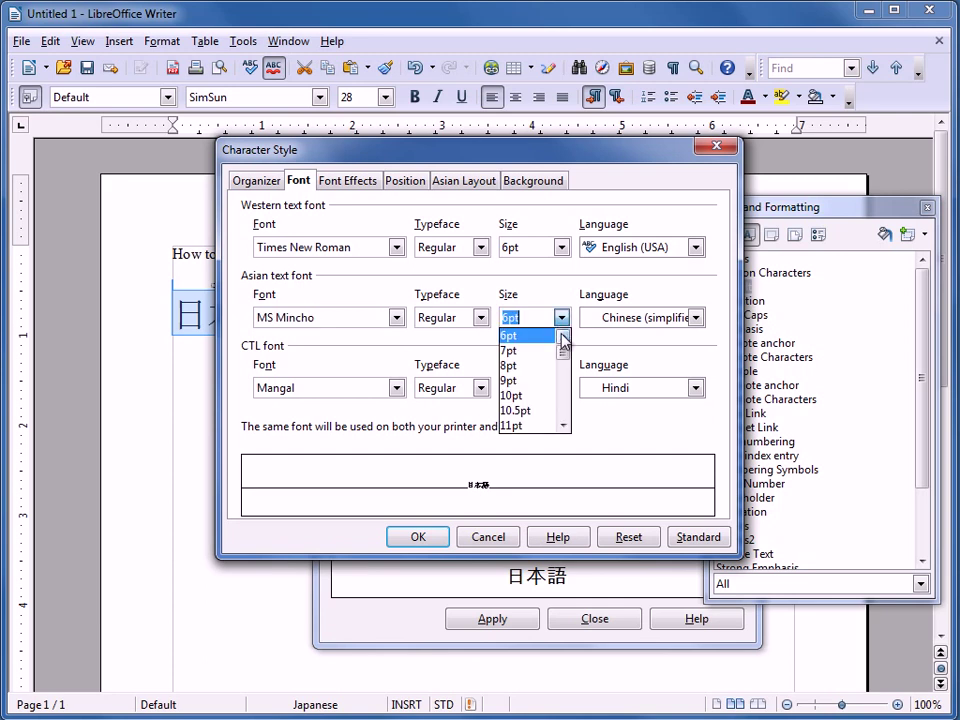
{"action": "left_click_drag", "start_coordinate": [566, 358], "coordinate": [568, 393]}
{"action": "left_click", "coordinate": [538, 351]}
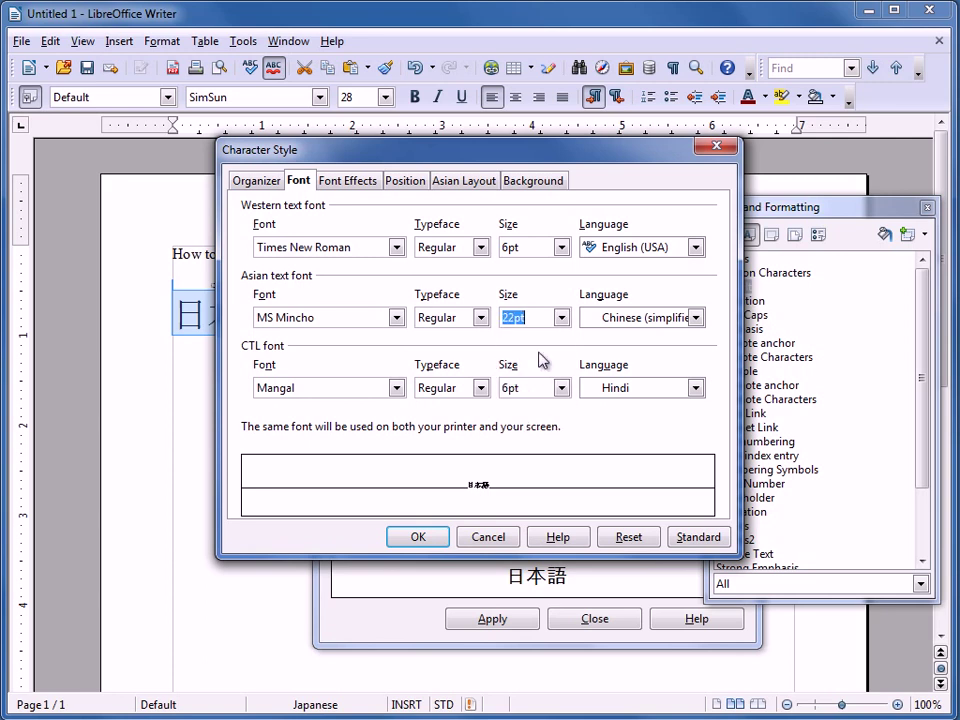
{"action": "left_click", "coordinate": [694, 318]}
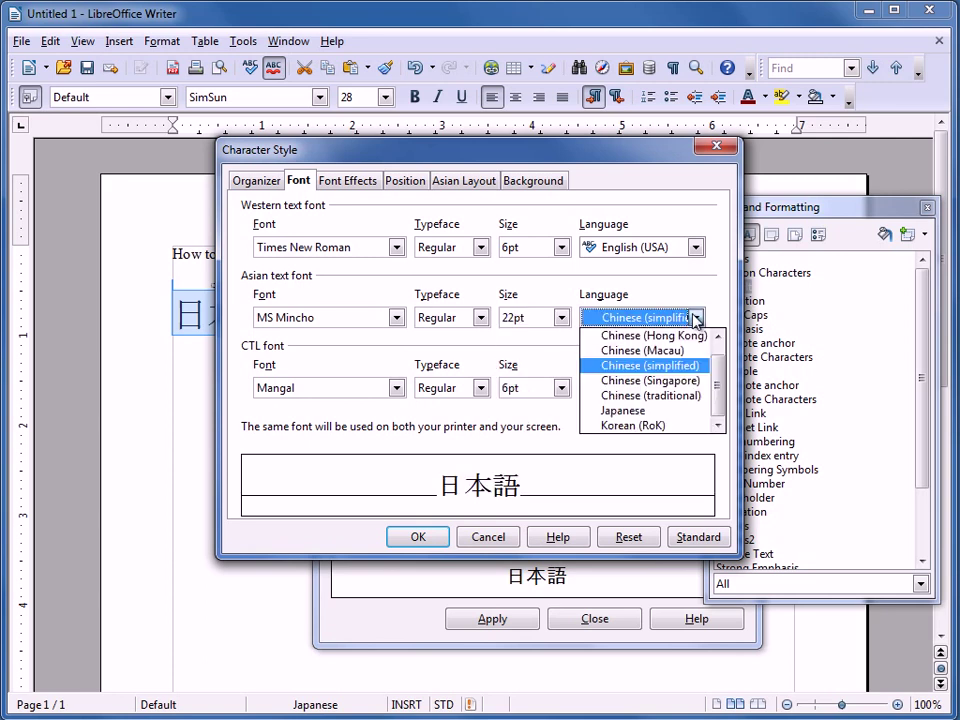
{"action": "left_click", "coordinate": [662, 411]}
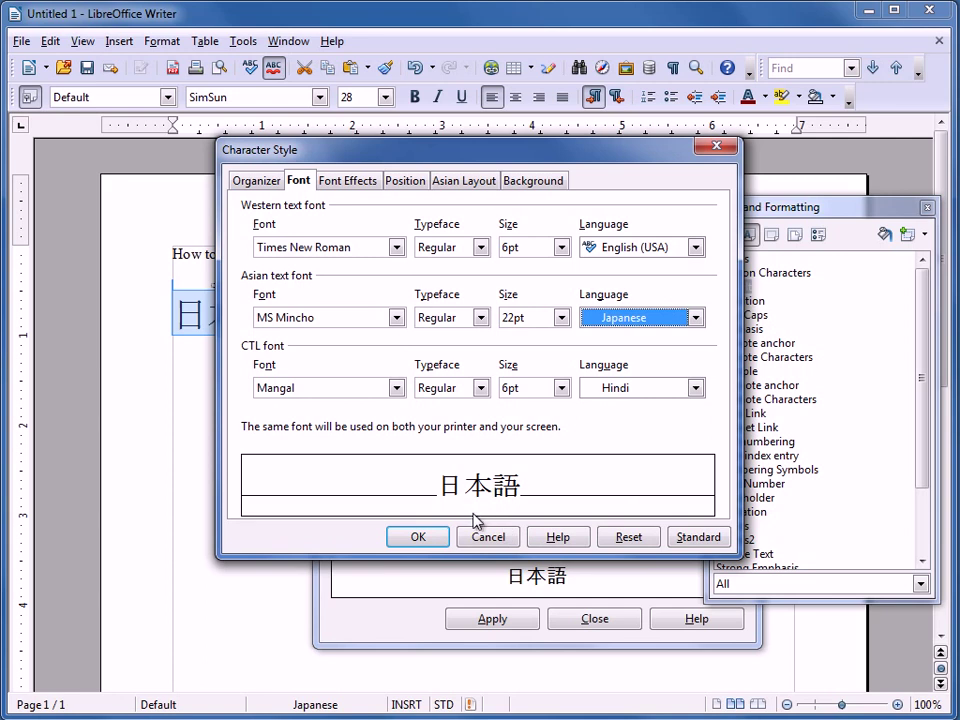
{"action": "left_click", "coordinate": [424, 540]}
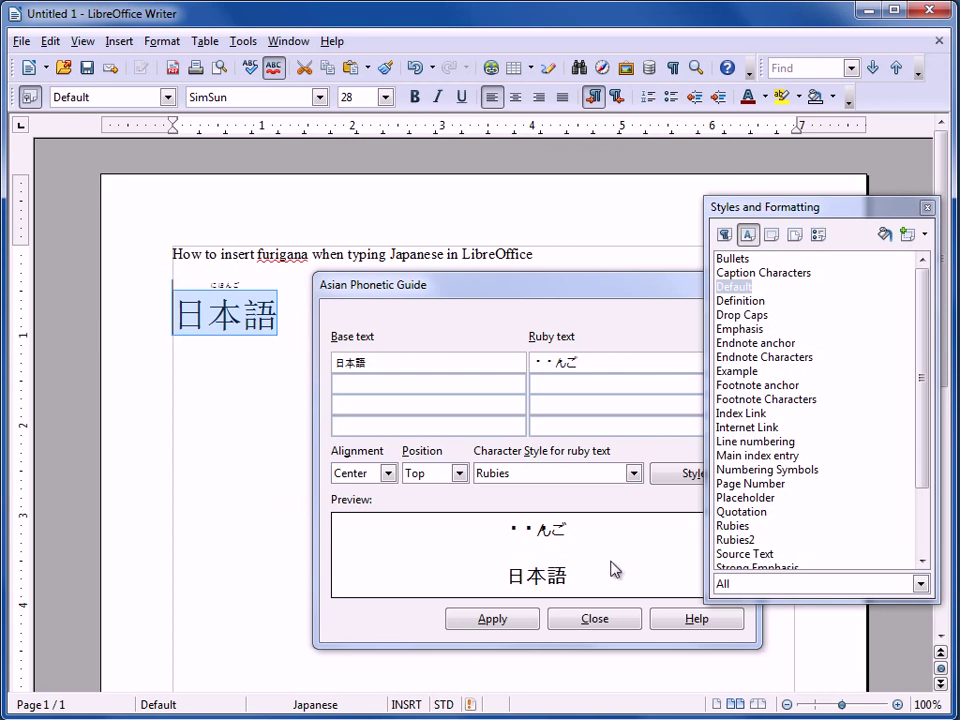
Step: Apply and close the phonetic guide, and delete 日本語 with its furigana from the document
{"action": "left_click", "coordinate": [522, 628]}
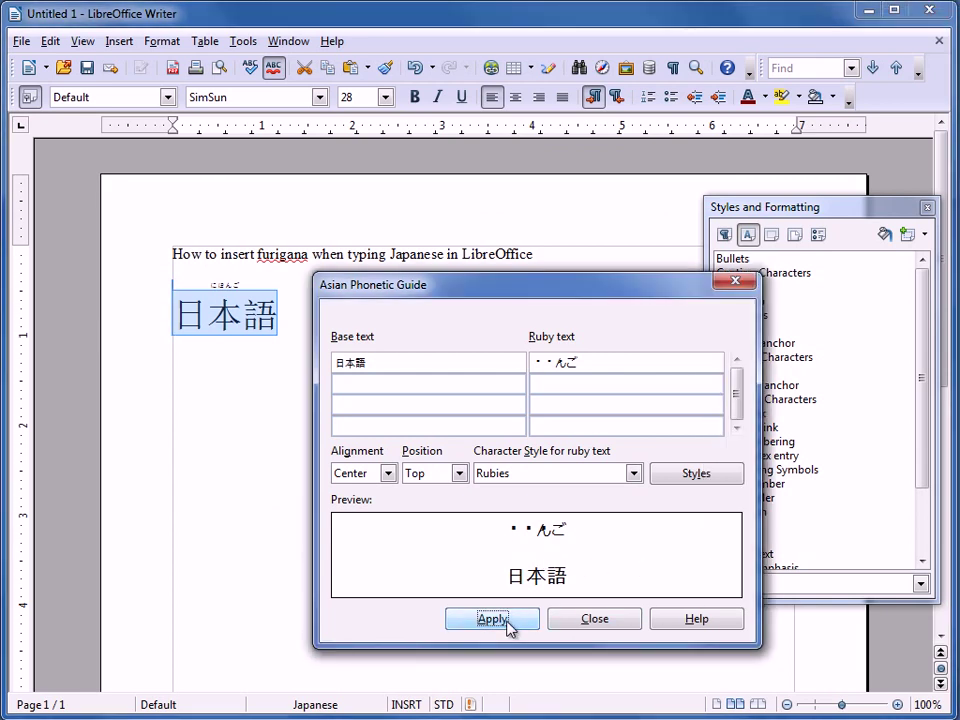
{"action": "left_click", "coordinate": [595, 619]}
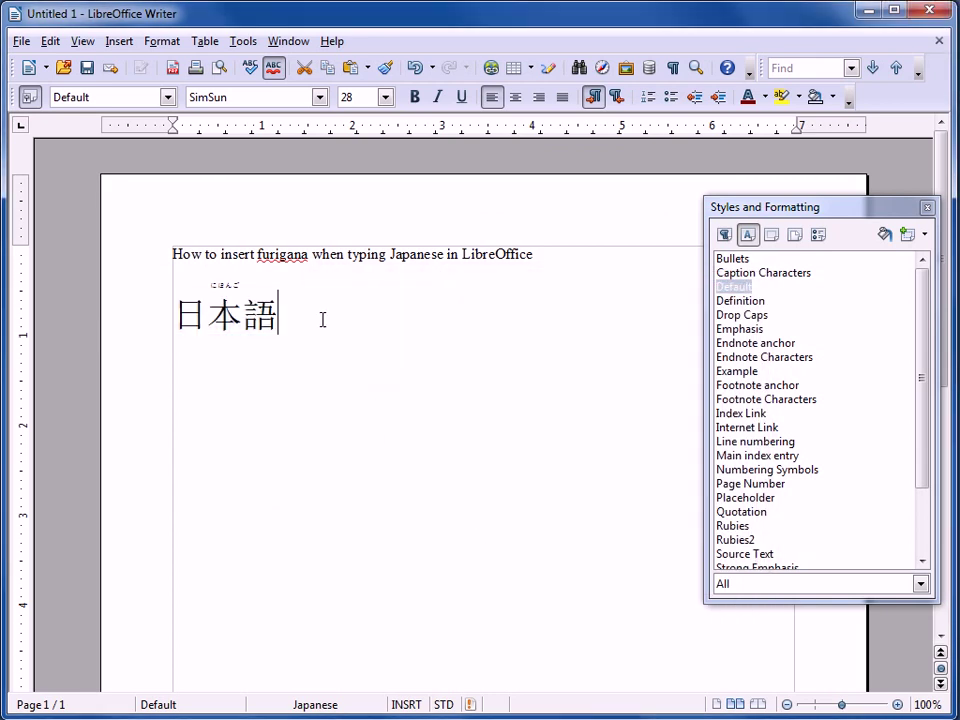
{"action": "left_click_drag", "start_coordinate": [332, 306], "coordinate": [148, 270]}
{"action": "left_click", "coordinate": [148, 358]}
{"action": "left_click_drag", "start_coordinate": [148, 358], "coordinate": [141, 321]}
{"action": "key", "text": "BackSpace"}
{"action": "key", "text": "BackSpace"}
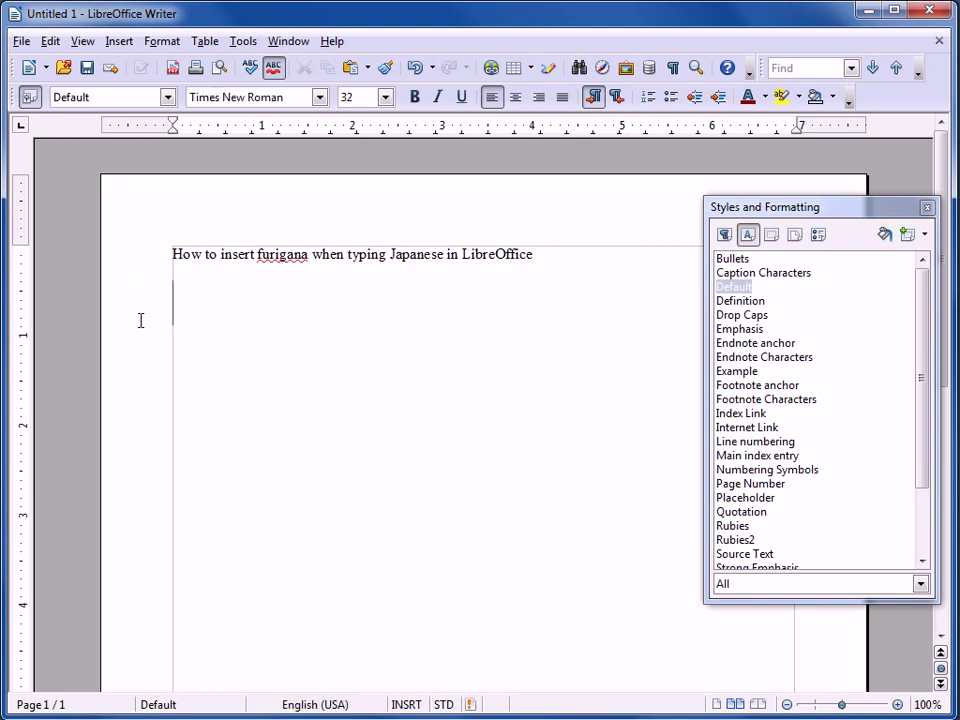
Step: Enter 日本語 on the empty line below the heading using the Japanese input method
{"action": "type", "text": "ni"}
{"action": "key", "text": "BackSpace"}
{"action": "key", "text": "BackSpace"}
{"action": "type", "text": "nio"}
{"action": "key", "text": "BackSpace"}
{"action": "type", "text": "hong"}
{"action": "key", "text": "BackSpace"}
{"action": "type", "text": "go"}
{"action": "key", "text": "space"}
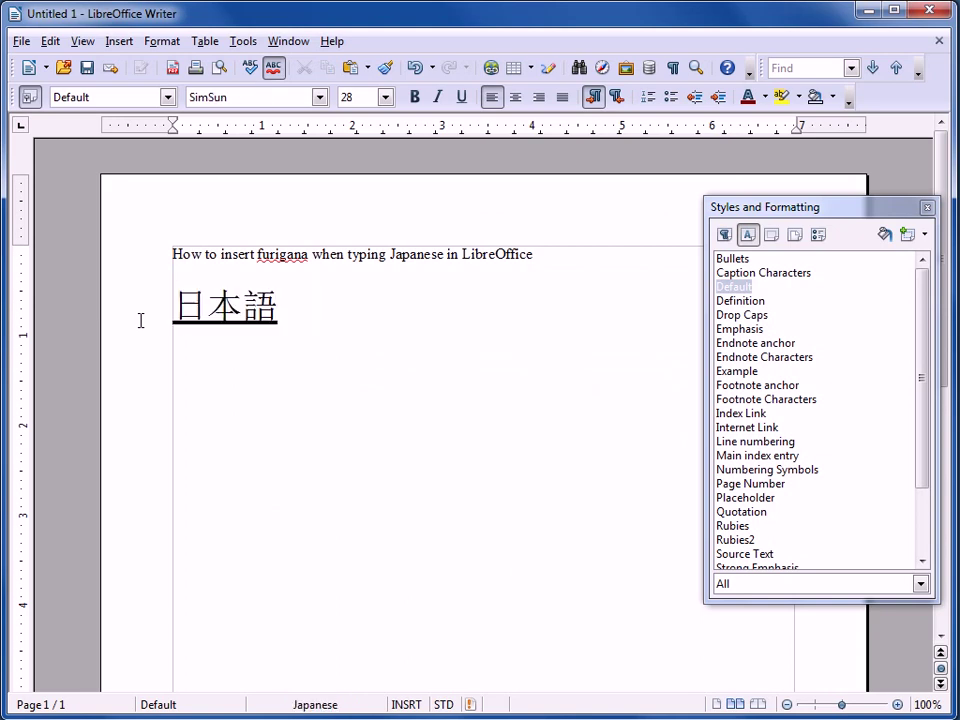
Step: Add the furigana にほんご to 日本語 with the Asian phonetic guide, using the Rubies2 character style, and apply it
{"action": "left_click_drag", "start_coordinate": [291, 313], "coordinate": [146, 306]}
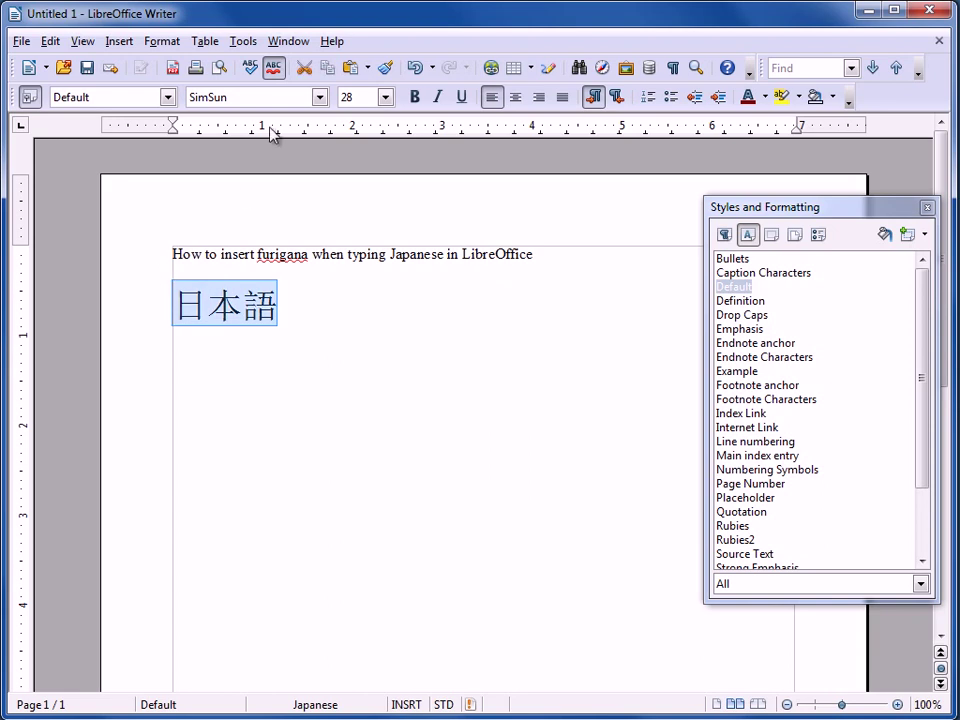
{"action": "left_click", "coordinate": [162, 41]}
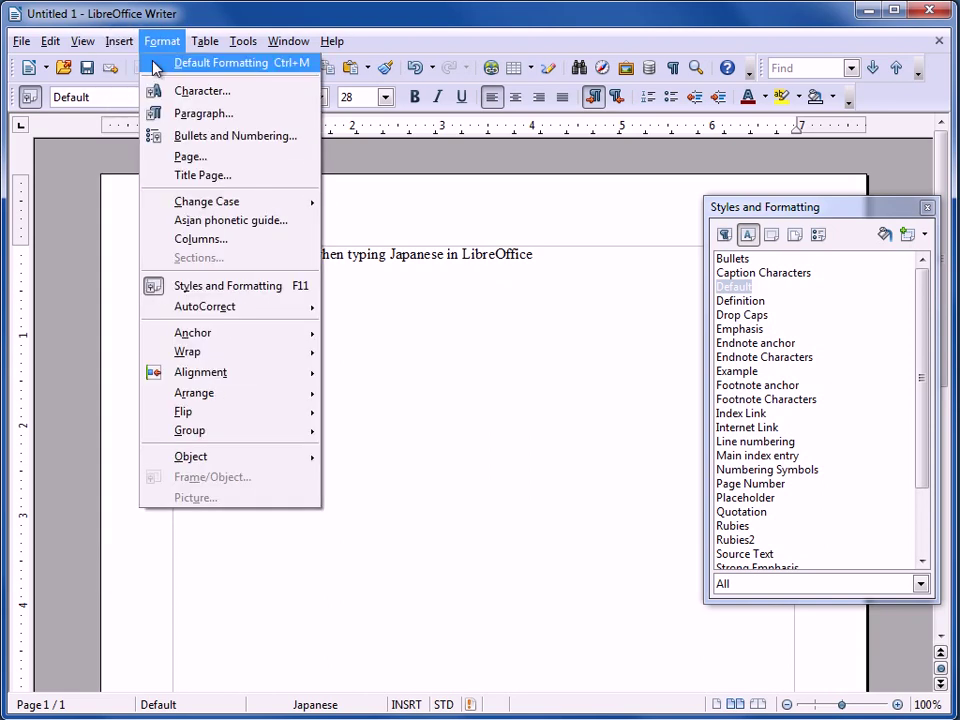
{"action": "left_click", "coordinate": [216, 221]}
{"action": "left_click", "coordinate": [579, 364]}
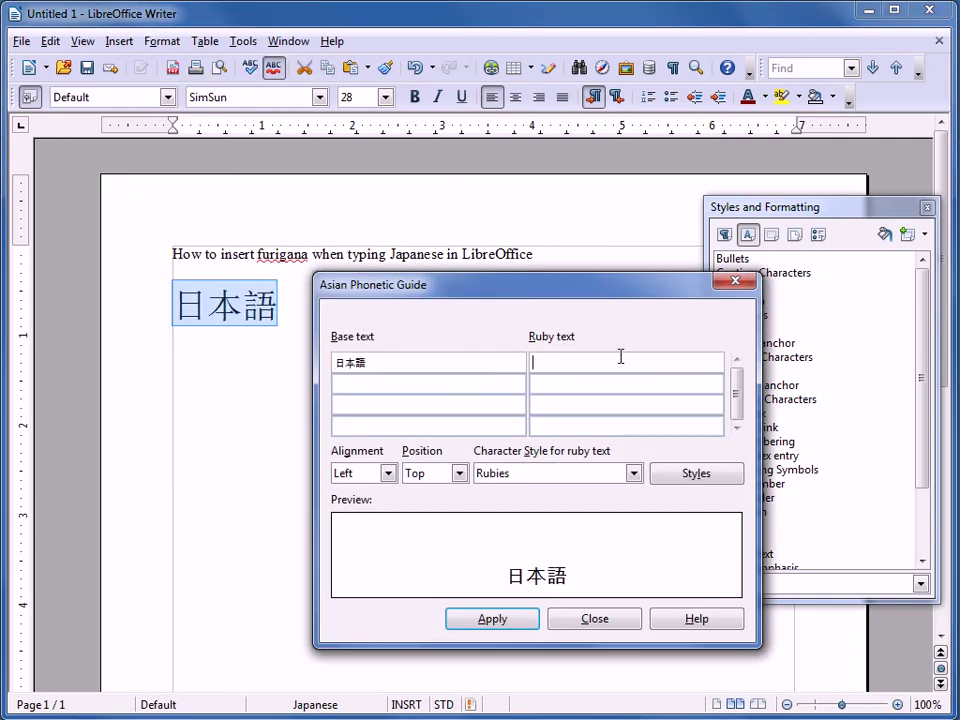
{"action": "type", "text": "にほん"}
{"action": "left_click", "coordinate": [633, 473]}
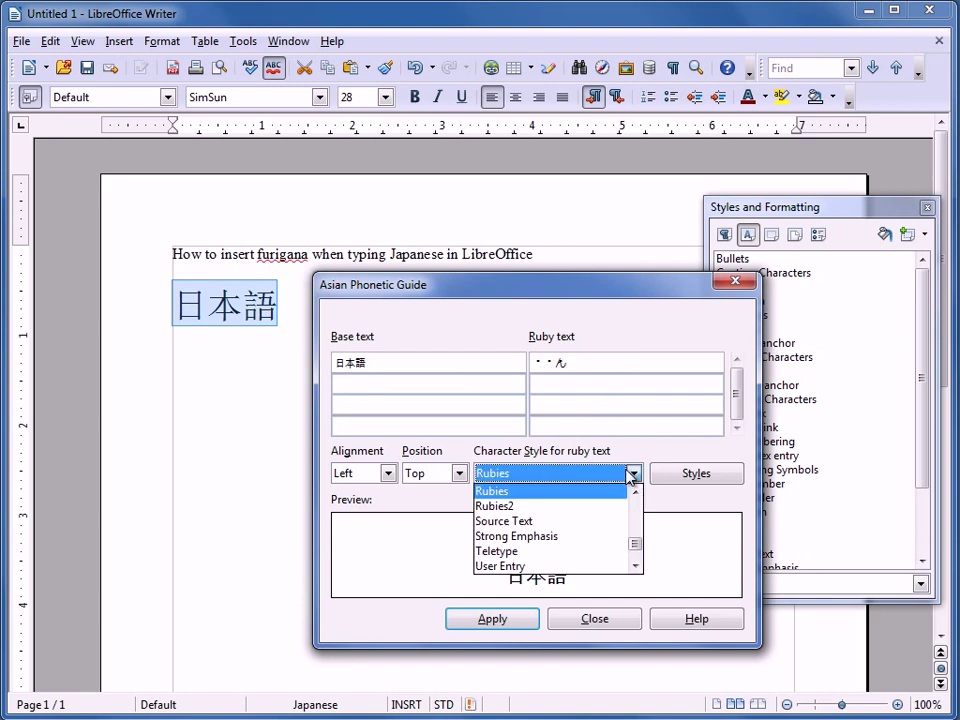
{"action": "left_click", "coordinate": [581, 507]}
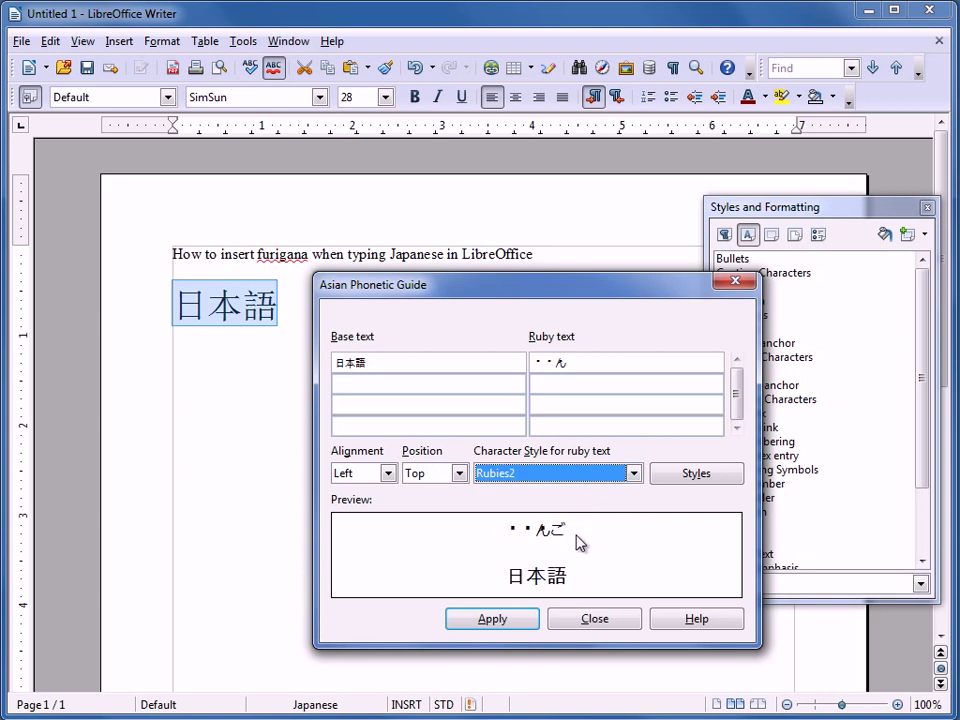
{"action": "left_click", "coordinate": [513, 621]}
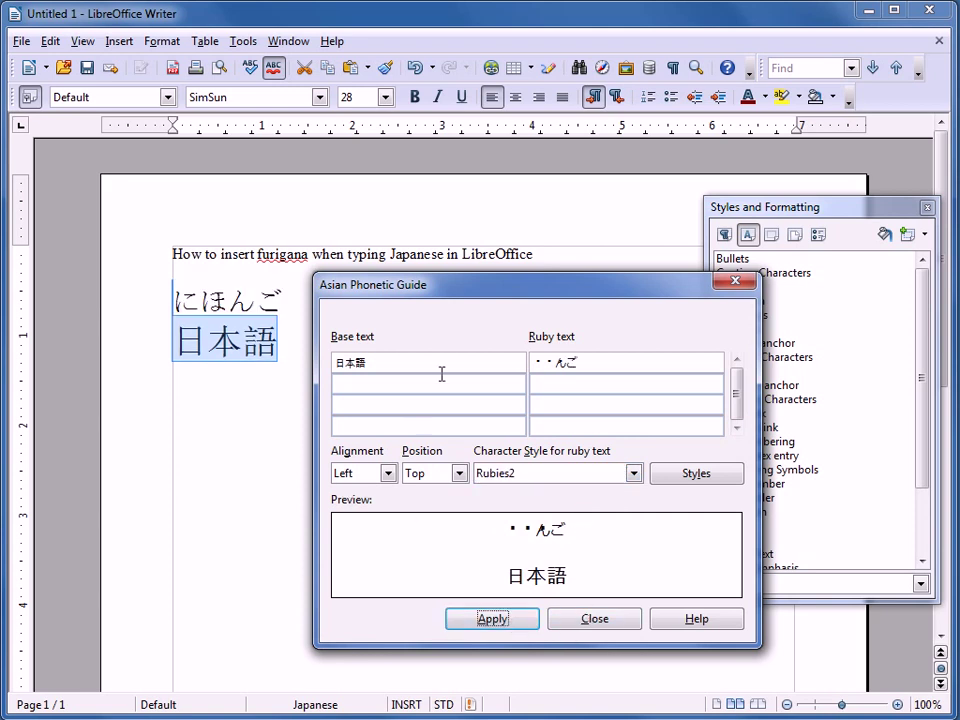
Step: Align the furigana of 日本語 to Right with its position kept at Top, apply it and close the phonetic guide
{"action": "left_click_drag", "start_coordinate": [502, 297], "coordinate": [667, 307]}
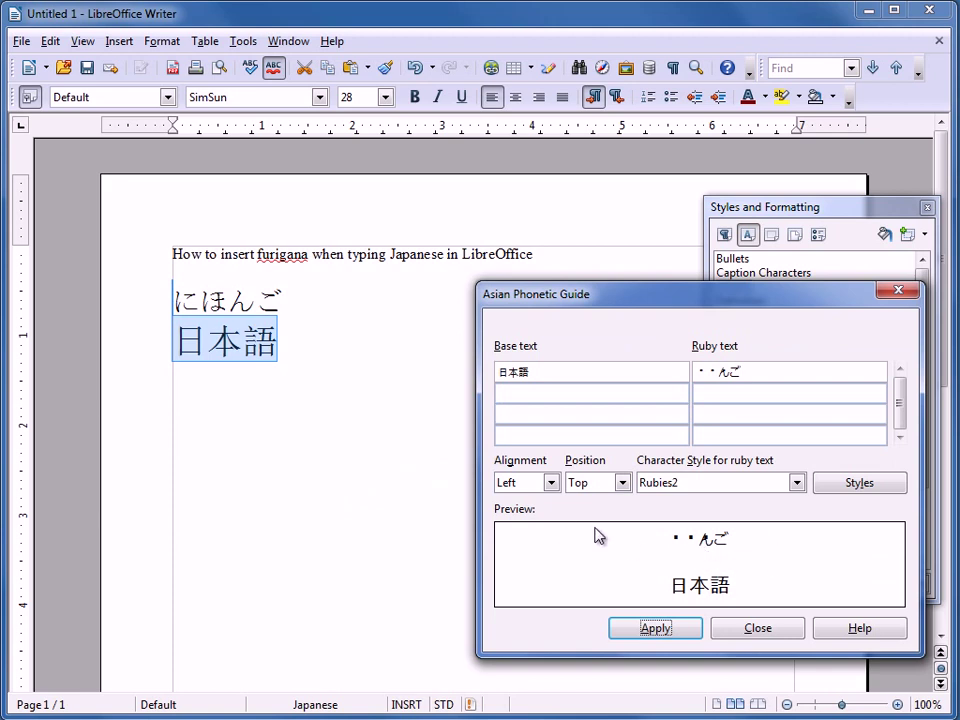
{"action": "left_click", "coordinate": [551, 486]}
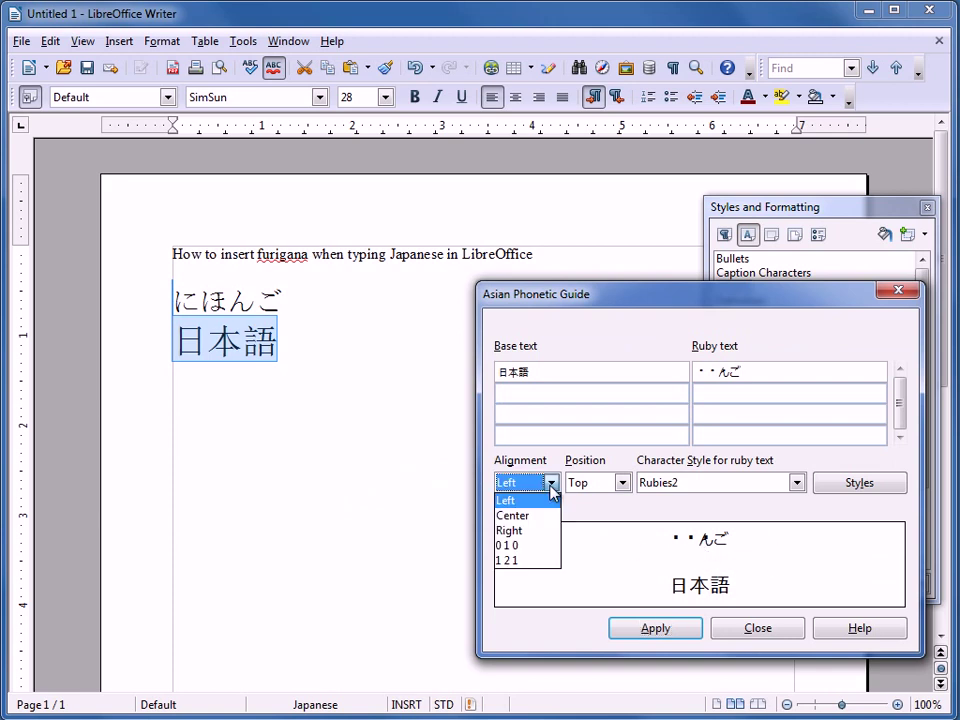
{"action": "left_click", "coordinate": [527, 531]}
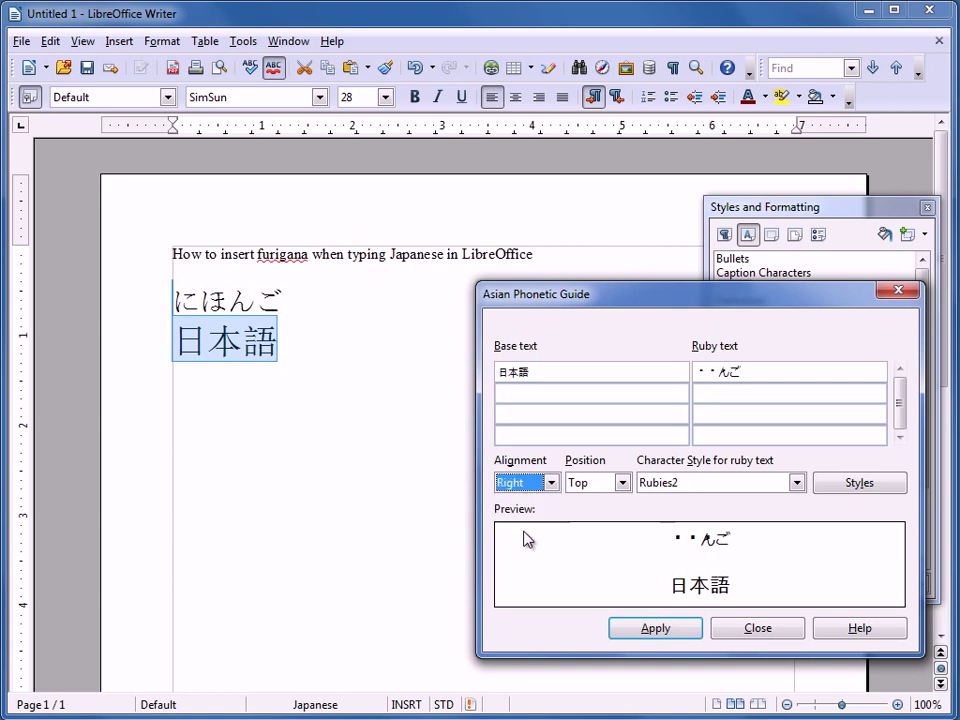
{"action": "left_click", "coordinate": [679, 630]}
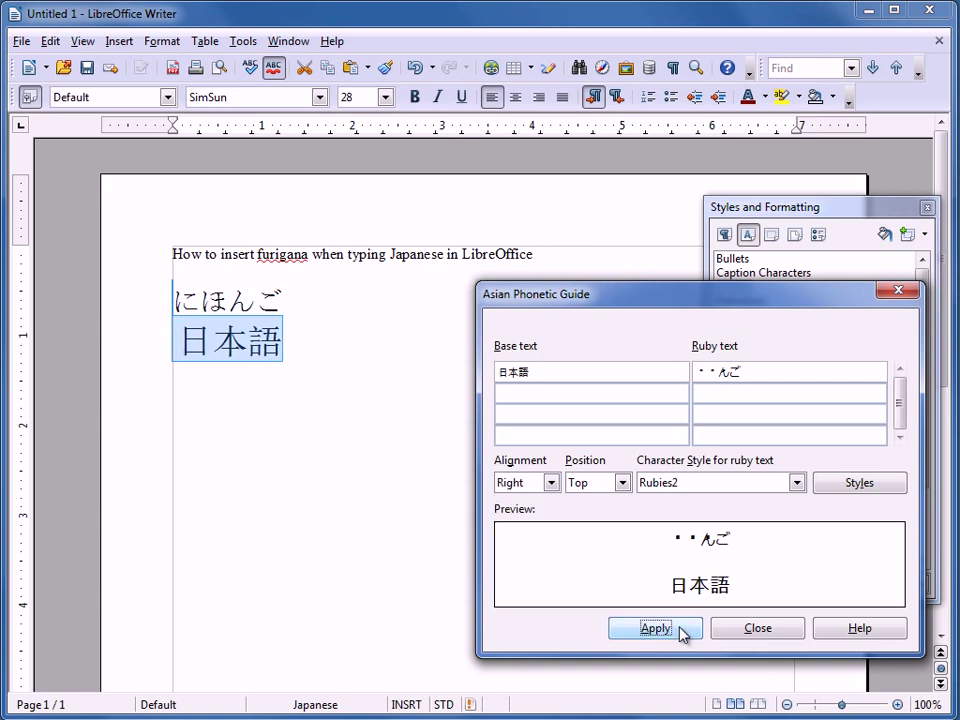
{"action": "left_click", "coordinate": [551, 482]}
{"action": "left_click", "coordinate": [624, 482]}
{"action": "left_click", "coordinate": [623, 483]}
{"action": "left_click", "coordinate": [624, 484]}
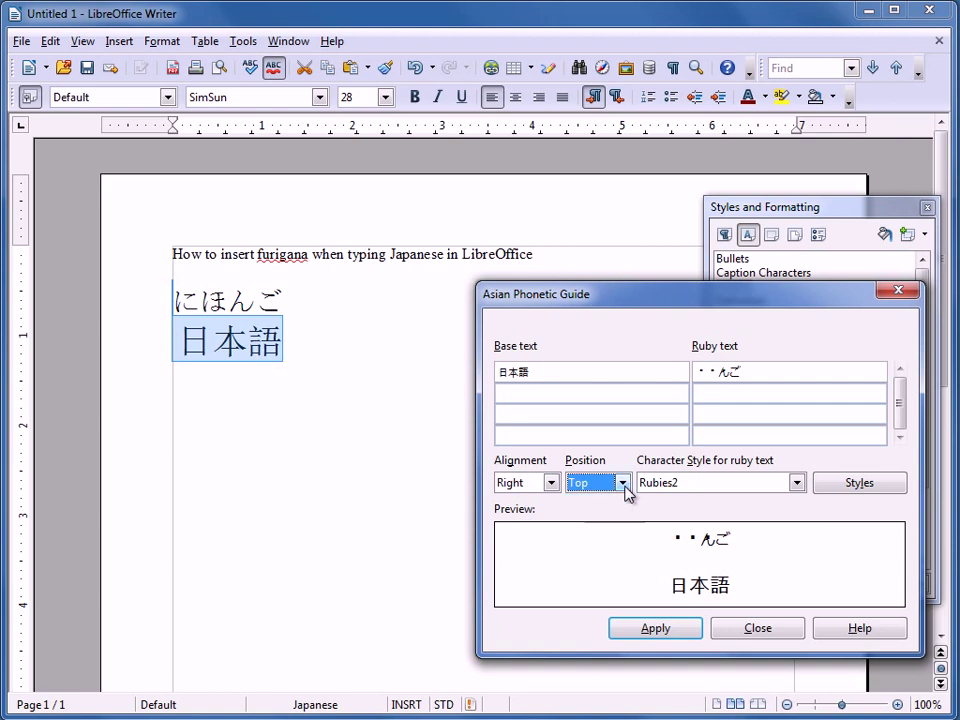
{"action": "left_click", "coordinate": [673, 629]}
{"action": "left_click", "coordinate": [757, 629]}
{"action": "left_click", "coordinate": [334, 353]}
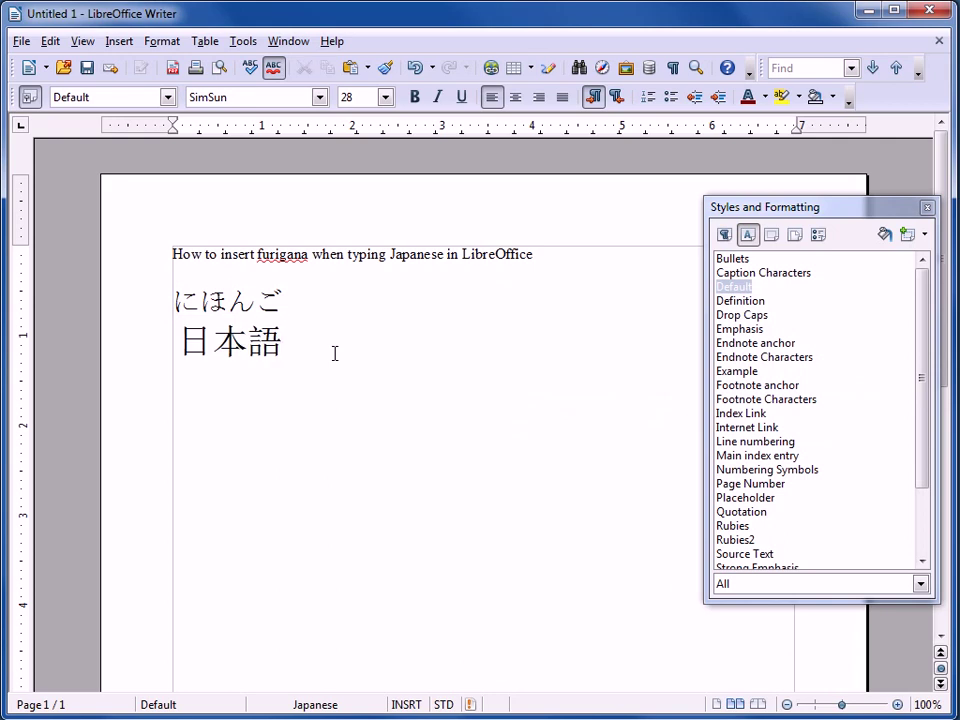
Step: Enter 猫 two lines below 日本語
{"action": "key", "text": "Return"}
{"action": "key", "text": "Return"}
{"action": "type", "text": "ni"}
{"action": "key", "text": "BackSpace"}
{"action": "type", "text": "neko"}
{"action": "key", "text": "space"}
{"action": "key", "text": "Return"}
Step: Open the Asian phonetic guide for 猫 and set the ruby character style to Rubies2 with Center alignment
{"action": "key", "text": "shift+Left"}
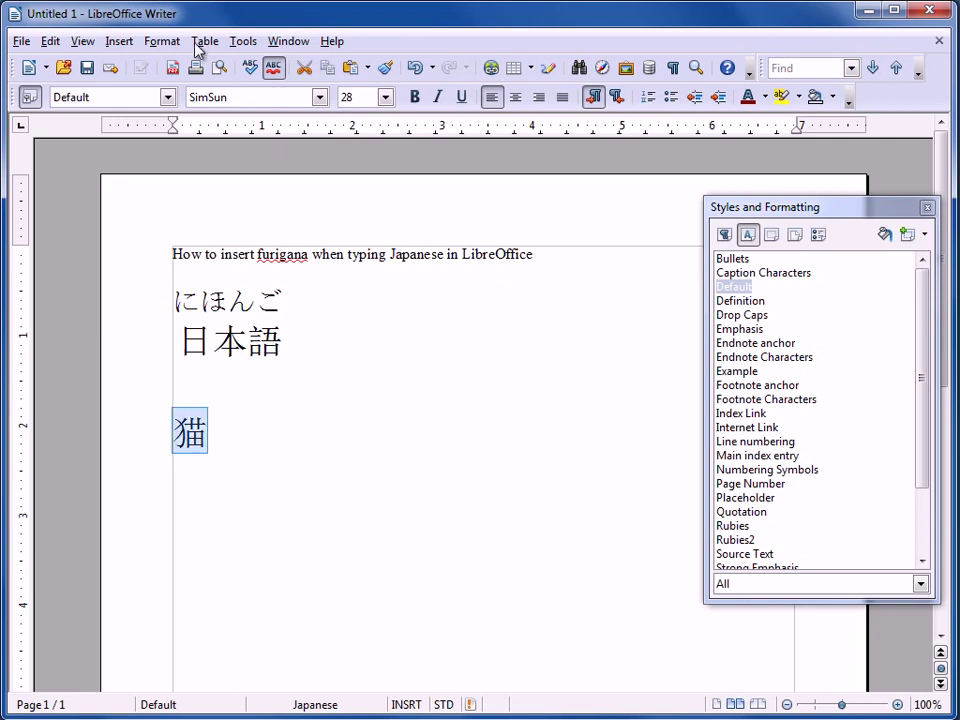
{"action": "left_click", "coordinate": [160, 41]}
{"action": "left_click", "coordinate": [238, 219]}
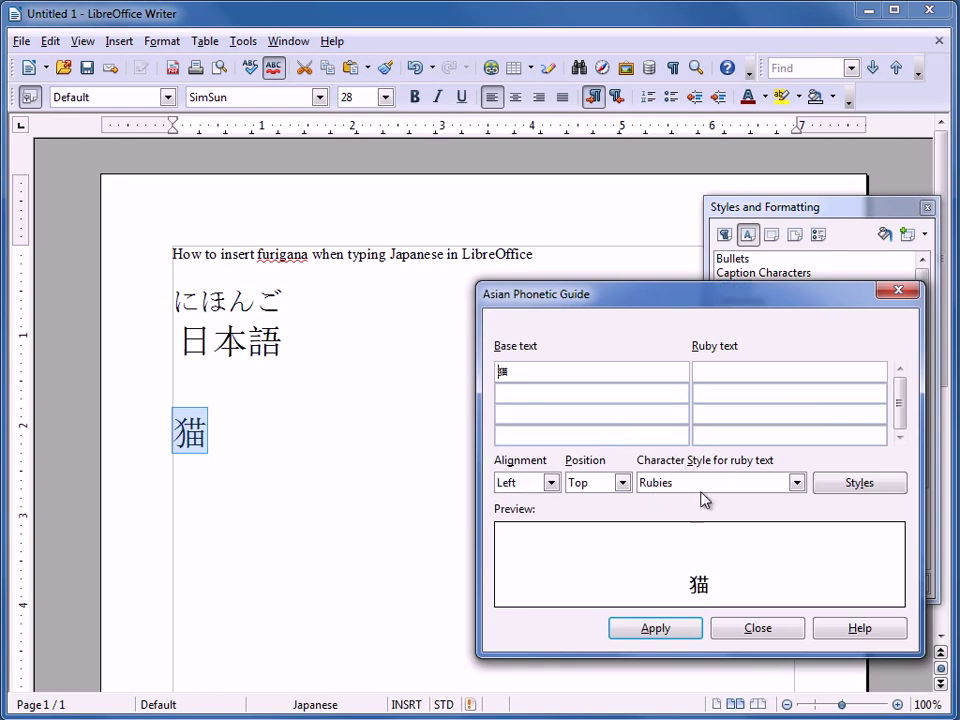
{"action": "left_click", "coordinate": [797, 482]}
{"action": "left_click", "coordinate": [763, 517]}
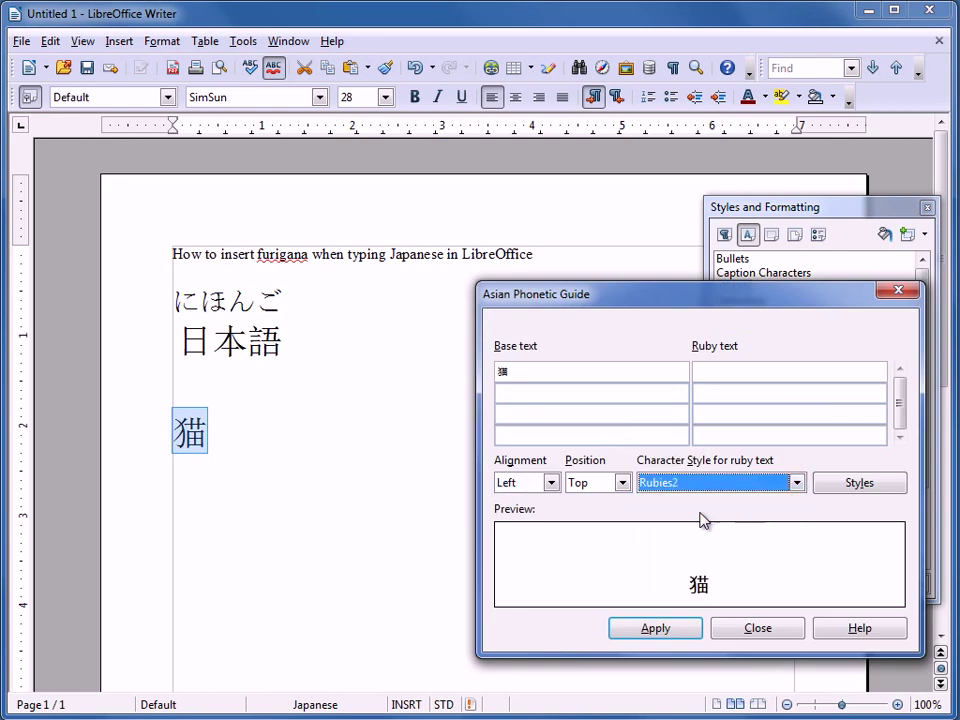
{"action": "left_click", "coordinate": [551, 484]}
{"action": "left_click", "coordinate": [535, 517]}
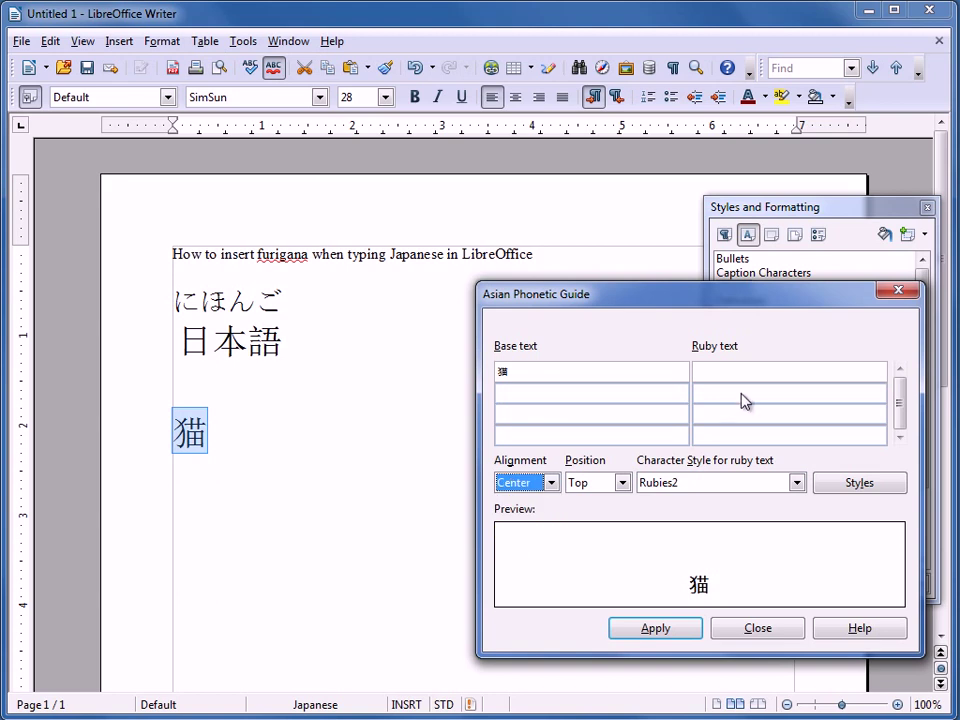
Step: Enter ねこ as the ruby text for 猫, apply it and close the phonetic guide
{"action": "left_click", "coordinate": [754, 374]}
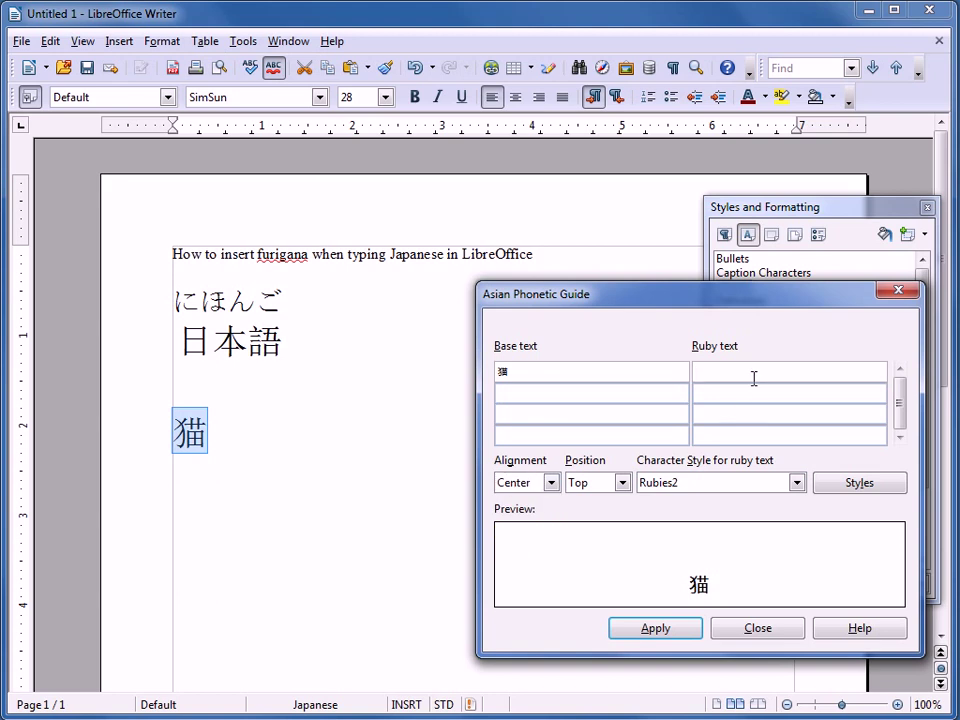
{"action": "type", "text": "ねこ"}
{"action": "key", "text": "Return"}
{"action": "left_click", "coordinate": [663, 627]}
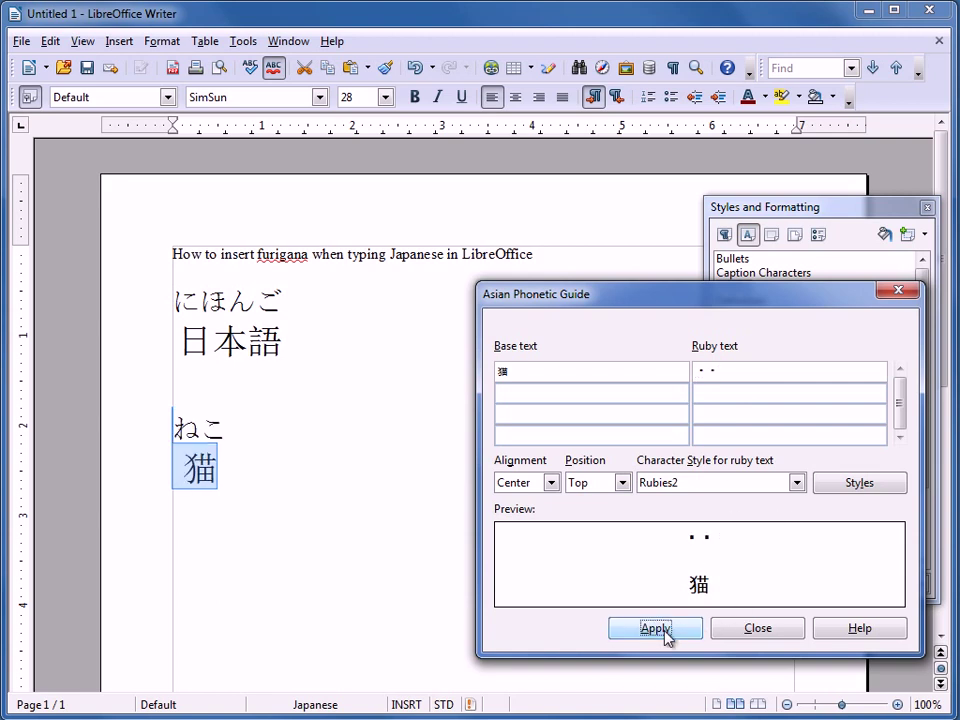
{"action": "left_click", "coordinate": [761, 634]}
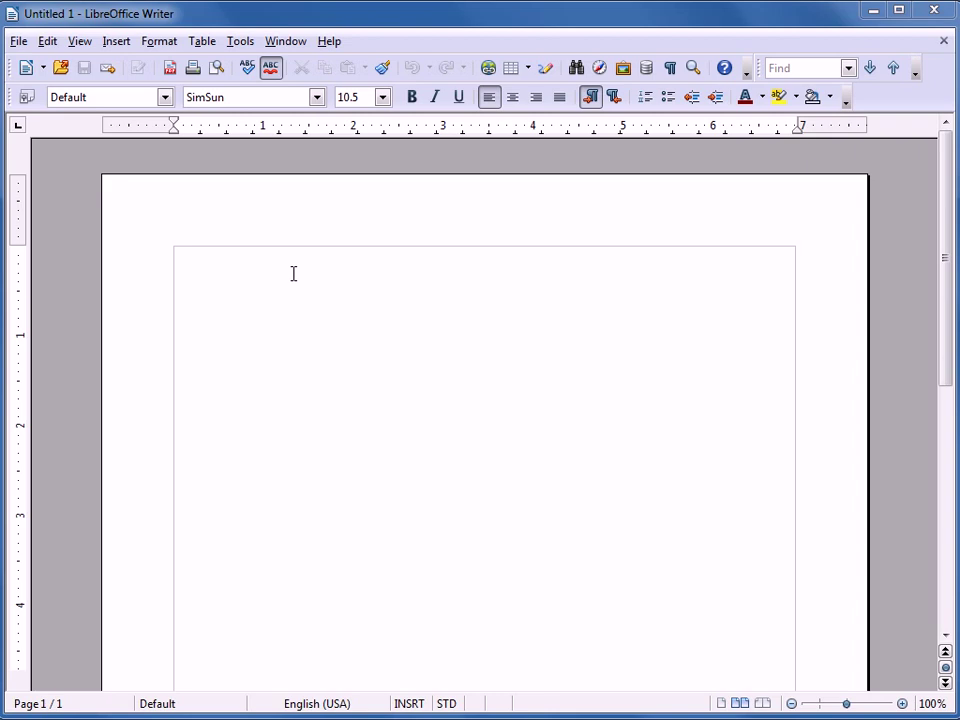
Step: Switch the keyboard input to Japanese and enter 日本語 at the start of the blank document
{"action": "left_click", "coordinate": [298, 275]}
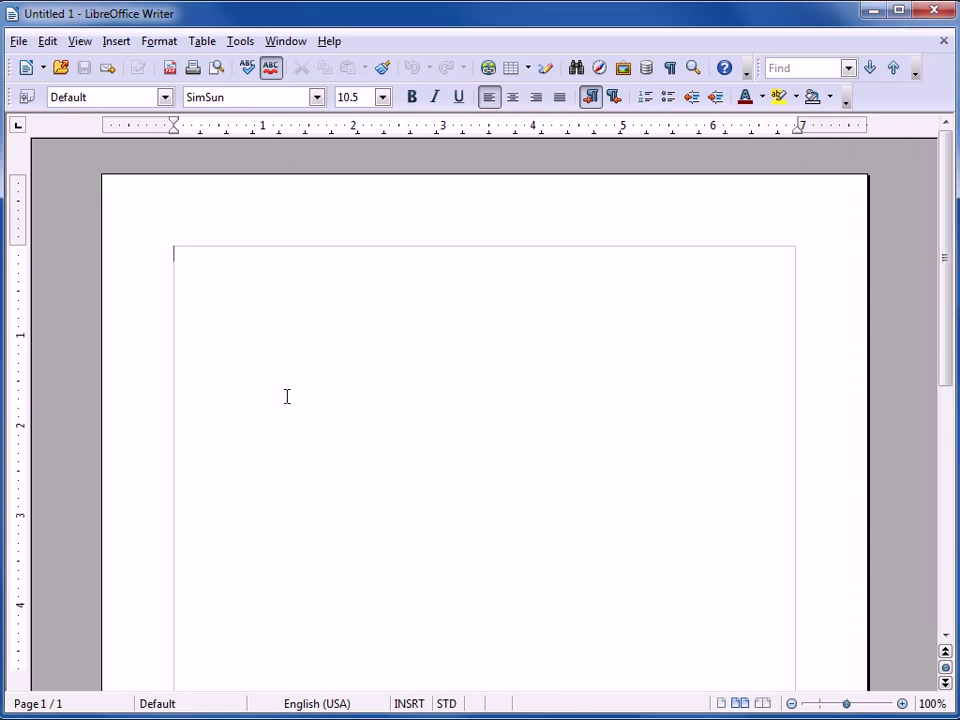
{"action": "key", "text": "alt+shift"}
{"action": "type", "text": "n"}
{"action": "key", "text": "BackSpace"}
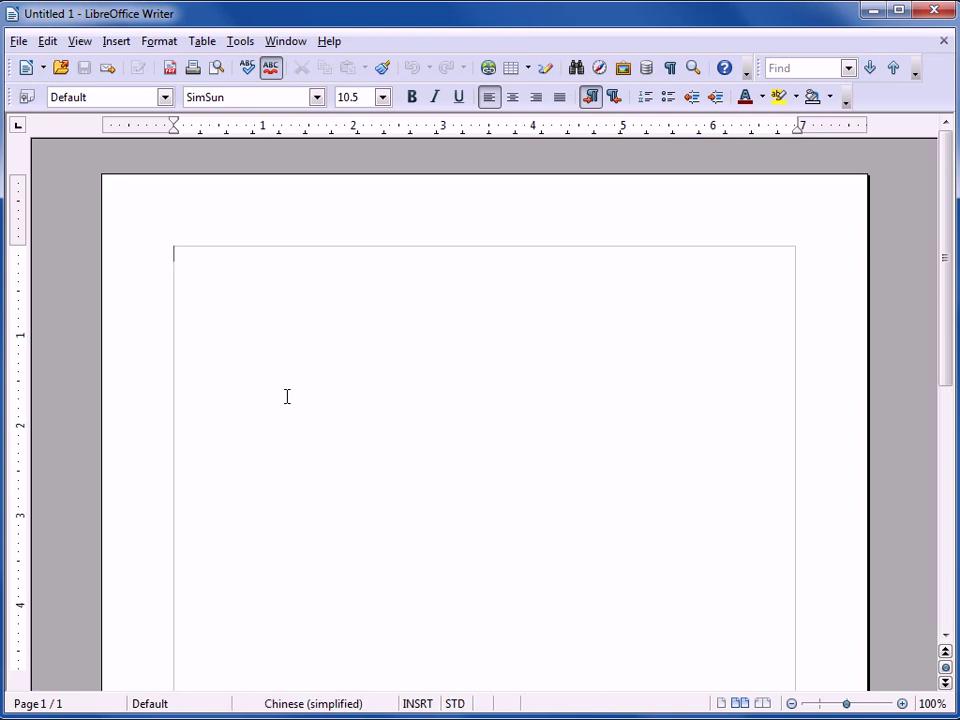
{"action": "key", "text": "alt+shift"}
{"action": "type", "text": "nihongo"}
{"action": "key", "text": "Return"}
{"action": "key", "text": "space"}
{"action": "key", "text": "Return"}
Step: Open the Asian phonetic guide for 日本語 and bring up the options of the Rubies character style
{"action": "left_click_drag", "start_coordinate": [285, 266], "coordinate": [131, 259]}
{"action": "left_click", "coordinate": [172, 45]}
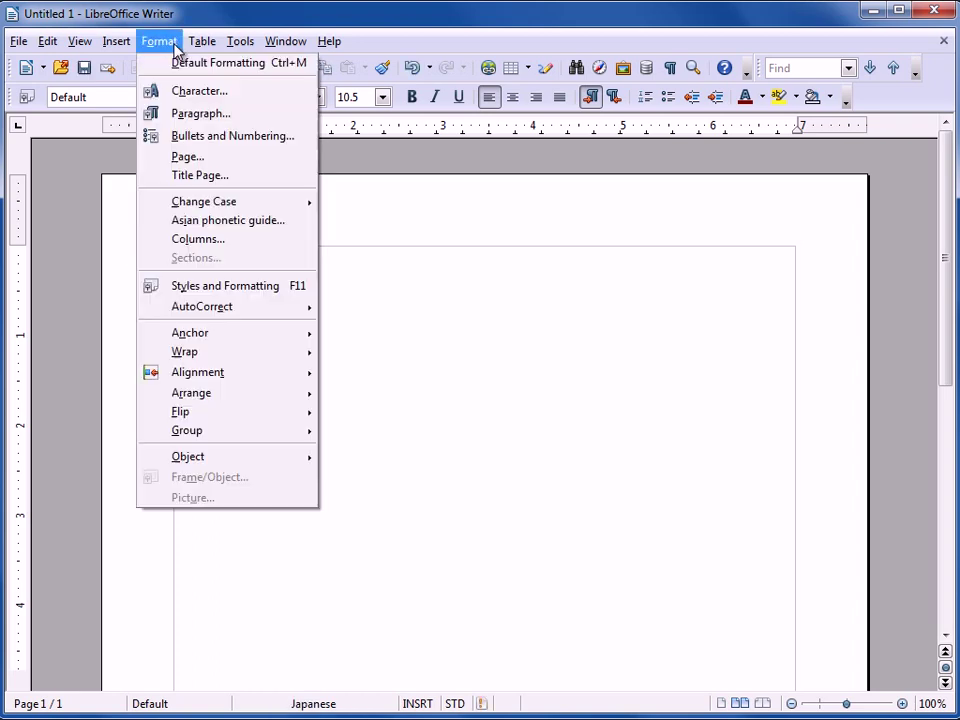
{"action": "left_click", "coordinate": [205, 220]}
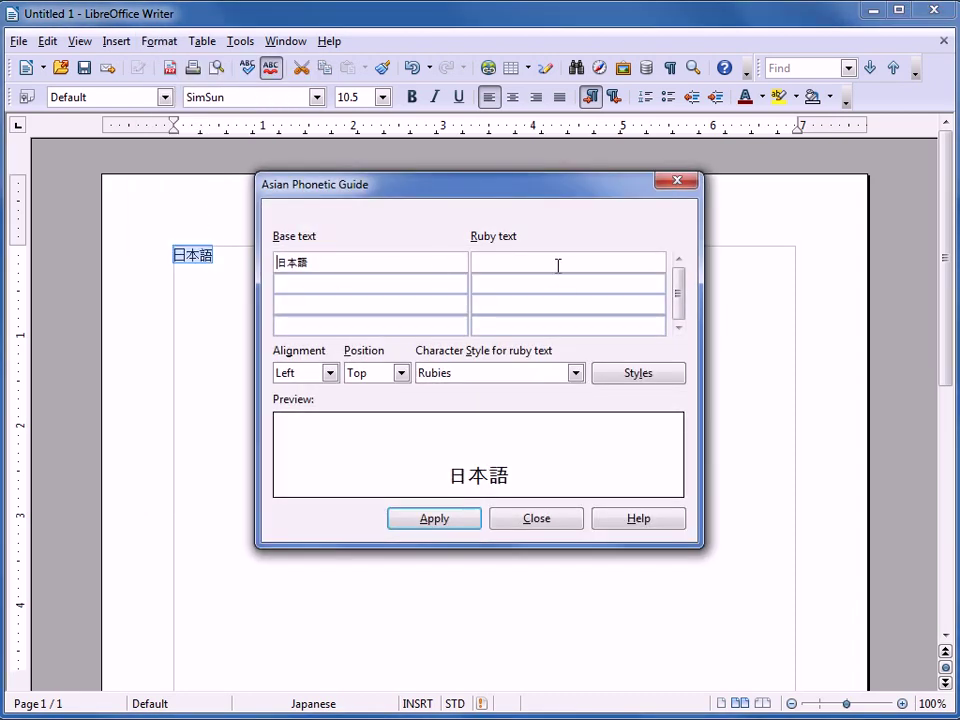
{"action": "left_click", "coordinate": [642, 374]}
{"action": "left_click", "coordinate": [759, 184]}
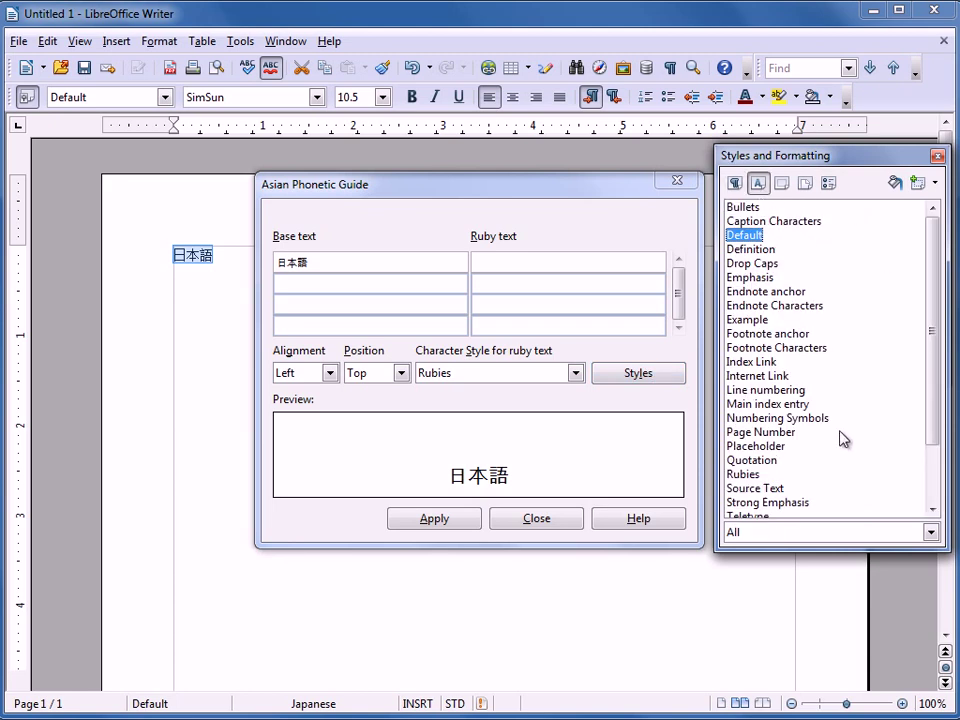
{"action": "left_click", "coordinate": [762, 475]}
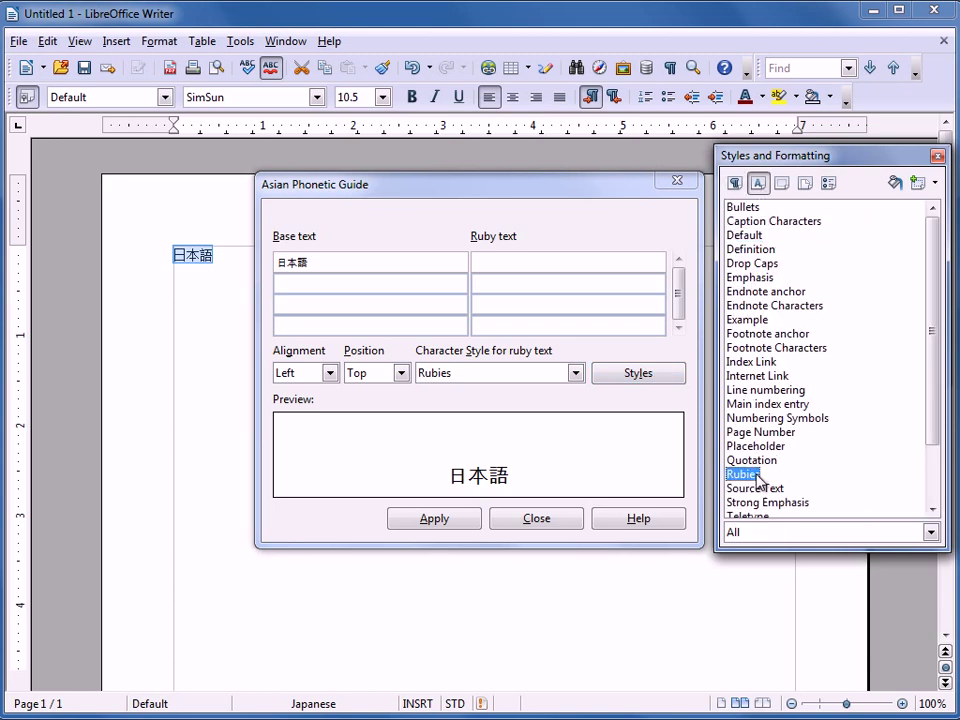
{"action": "right_click", "coordinate": [749, 478]}
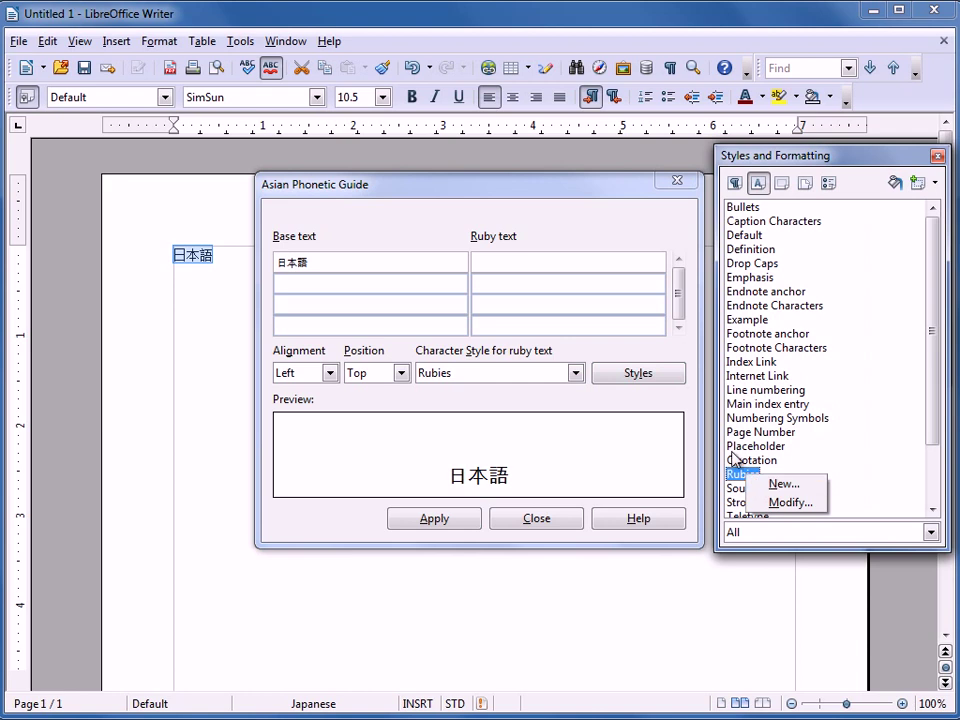
Step: Enter にほんご as the ruby text for 日本語
{"action": "left_click", "coordinate": [536, 260]}
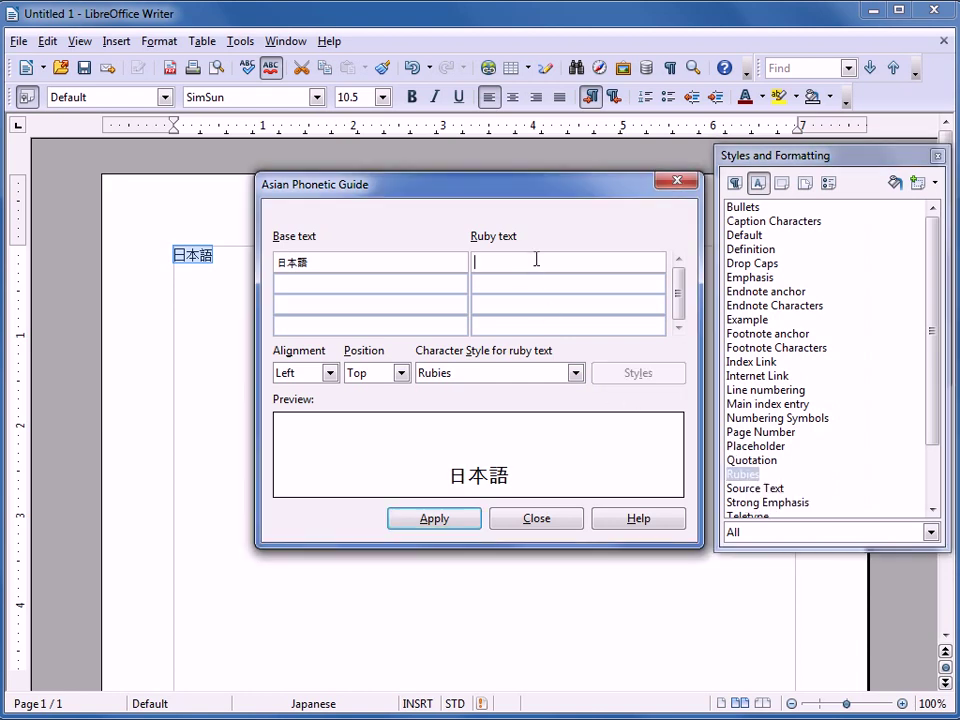
{"action": "type", "text": "nihongo"}
{"action": "key", "text": "Return"}
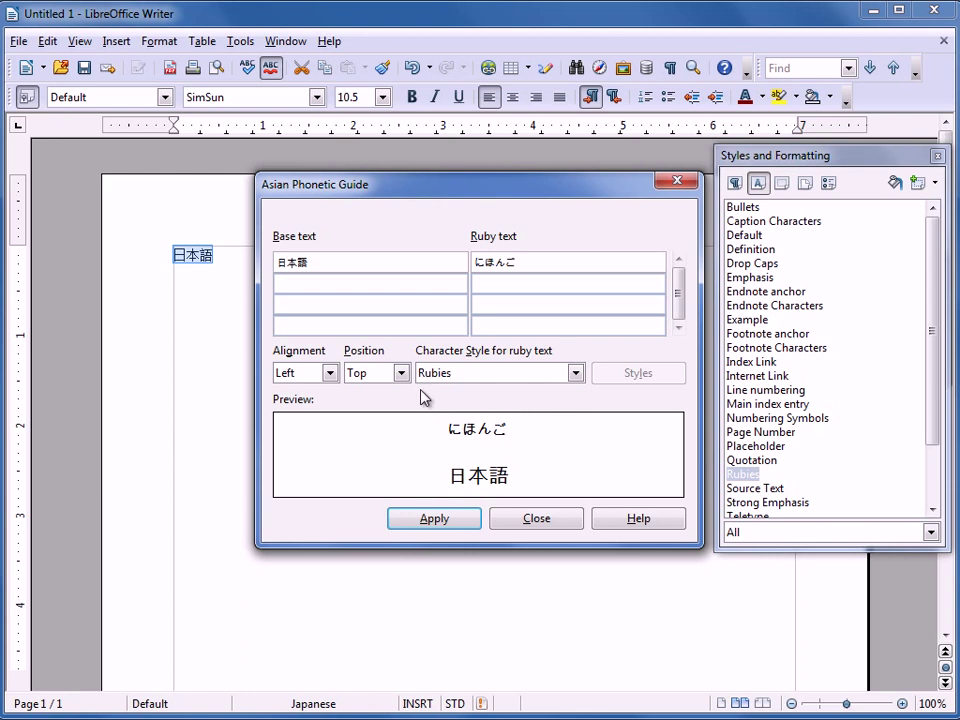
Step: Set the ruby alignment to 0 1 0, apply the furigana and close the phonetic guide
{"action": "left_click", "coordinate": [330, 374]}
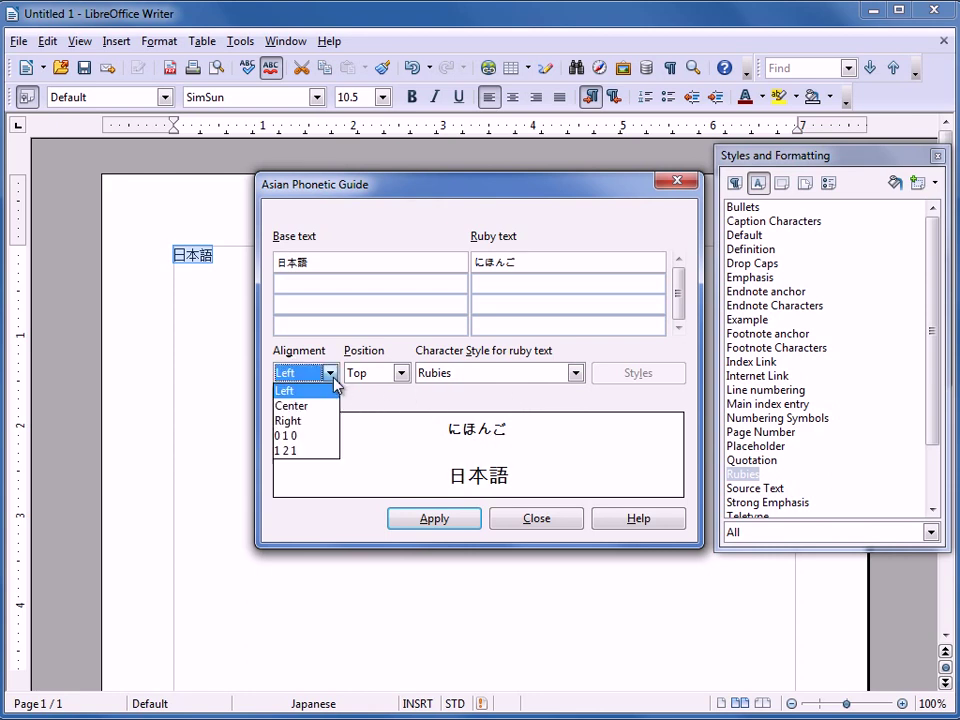
{"action": "left_click", "coordinate": [318, 445]}
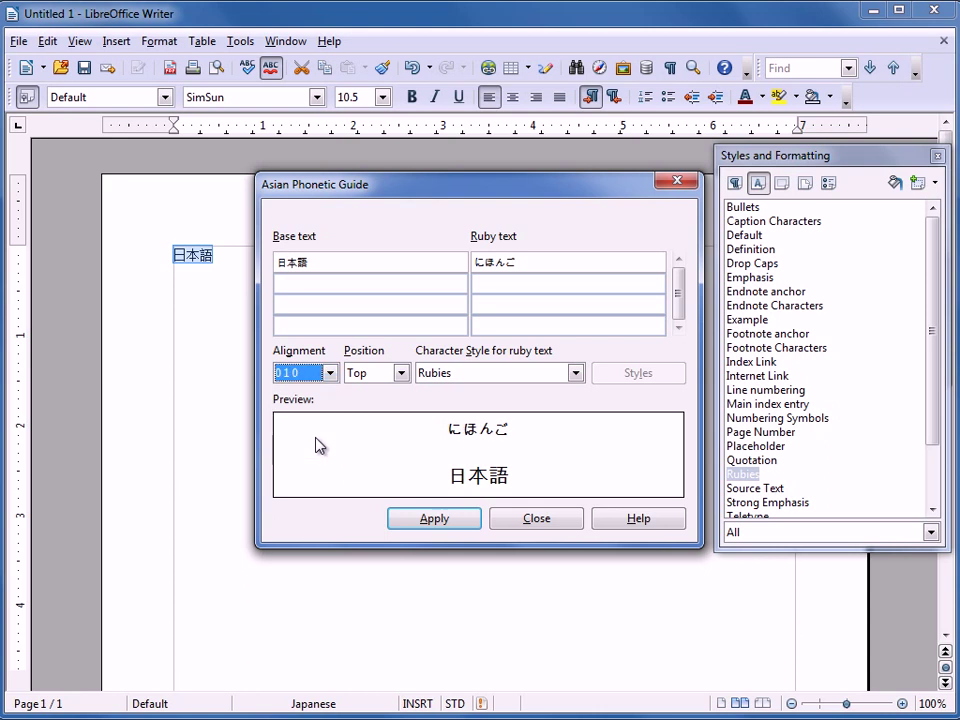
{"action": "left_click", "coordinate": [436, 521]}
{"action": "left_click", "coordinate": [222, 265]}
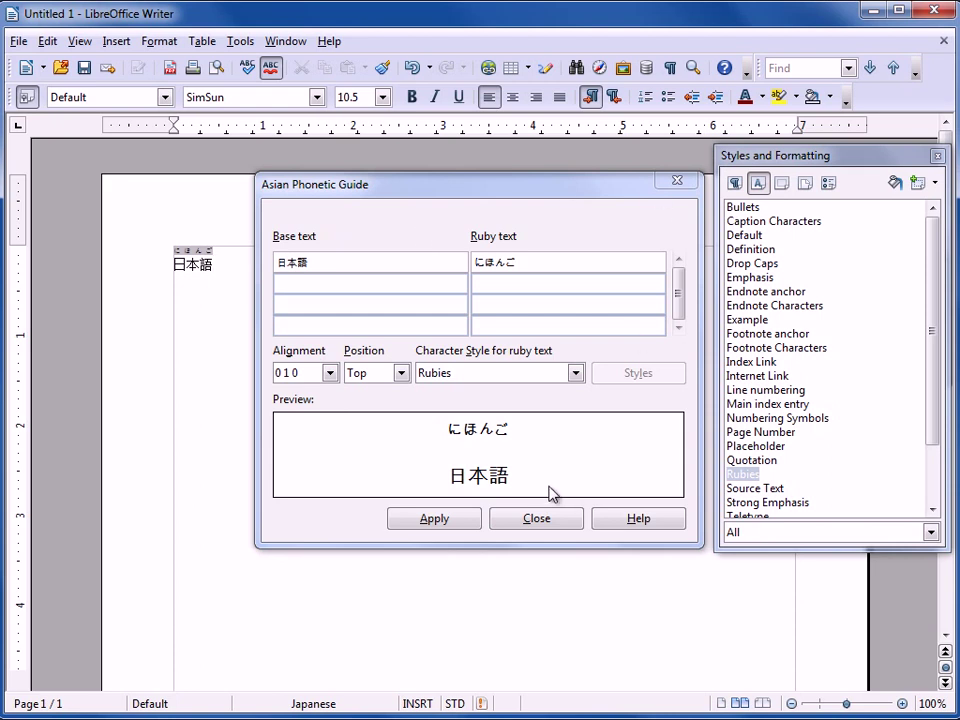
{"action": "left_click", "coordinate": [540, 517]}
{"action": "left_click_drag", "start_coordinate": [218, 257], "coordinate": [156, 255]}
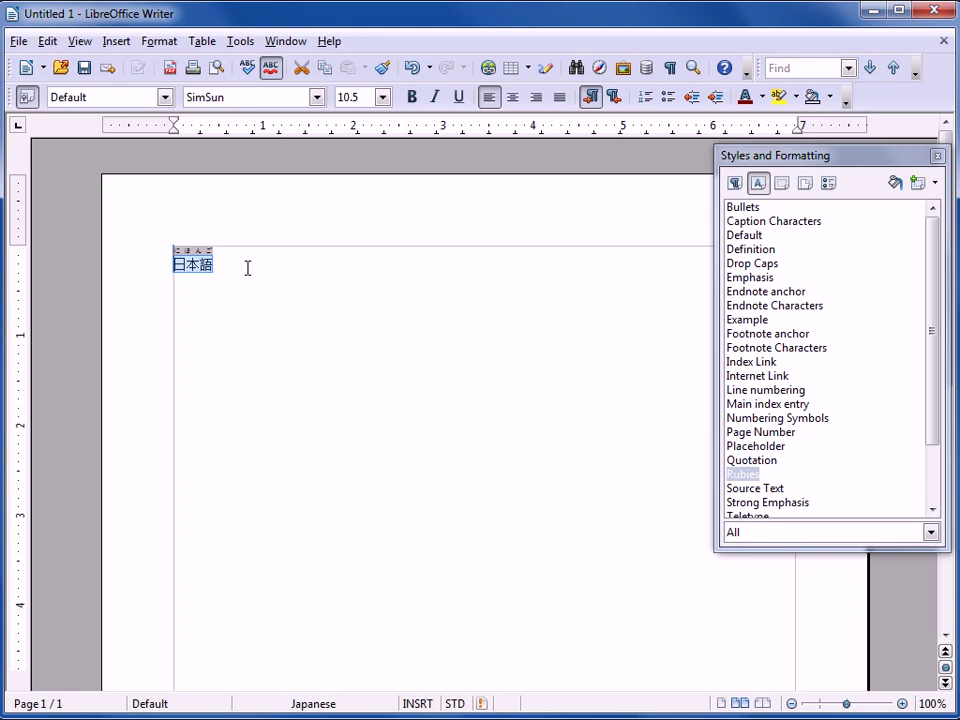
{"action": "left_click", "coordinate": [355, 310]}
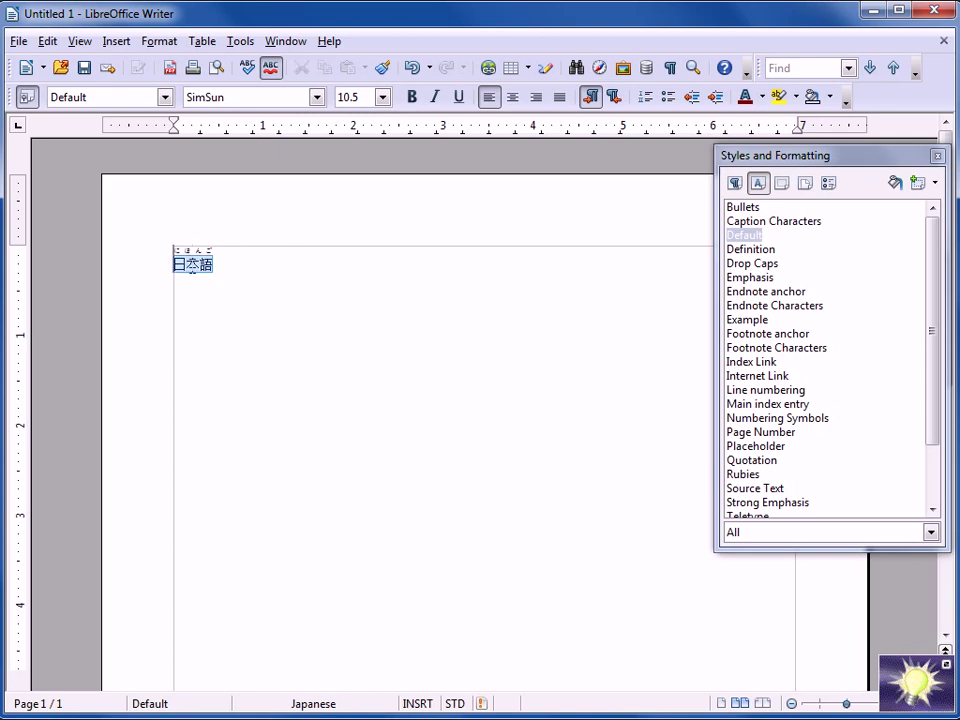
{"action": "left_click", "coordinate": [245, 271]}
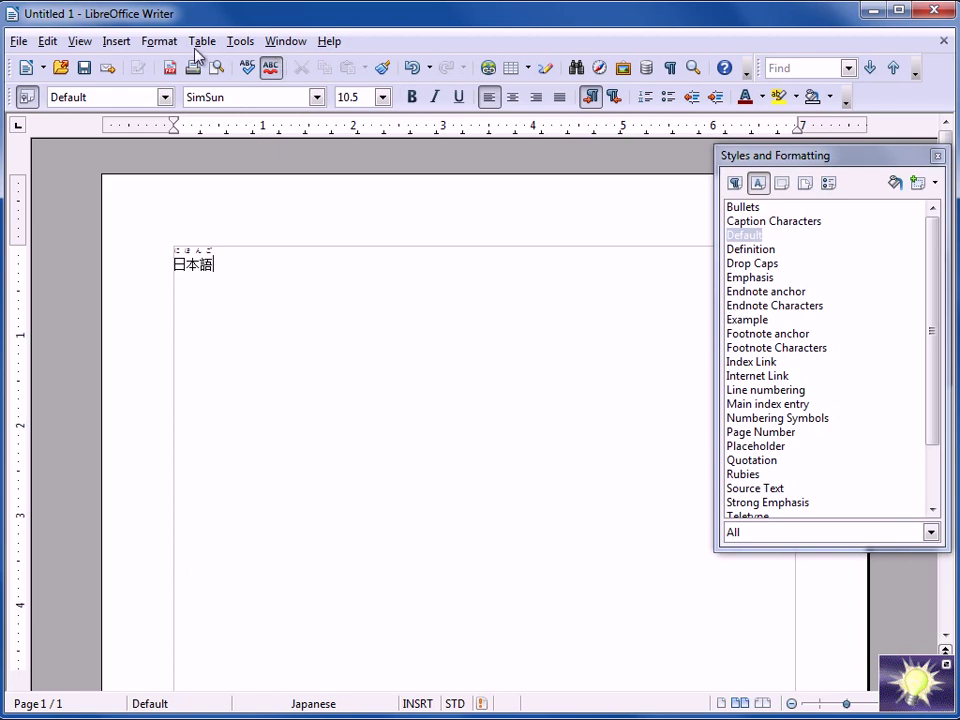
Step: Open the Rubies character style for modification by way of the Asian phonetic guide's styles
{"action": "left_click", "coordinate": [159, 41]}
{"action": "left_click", "coordinate": [232, 220]}
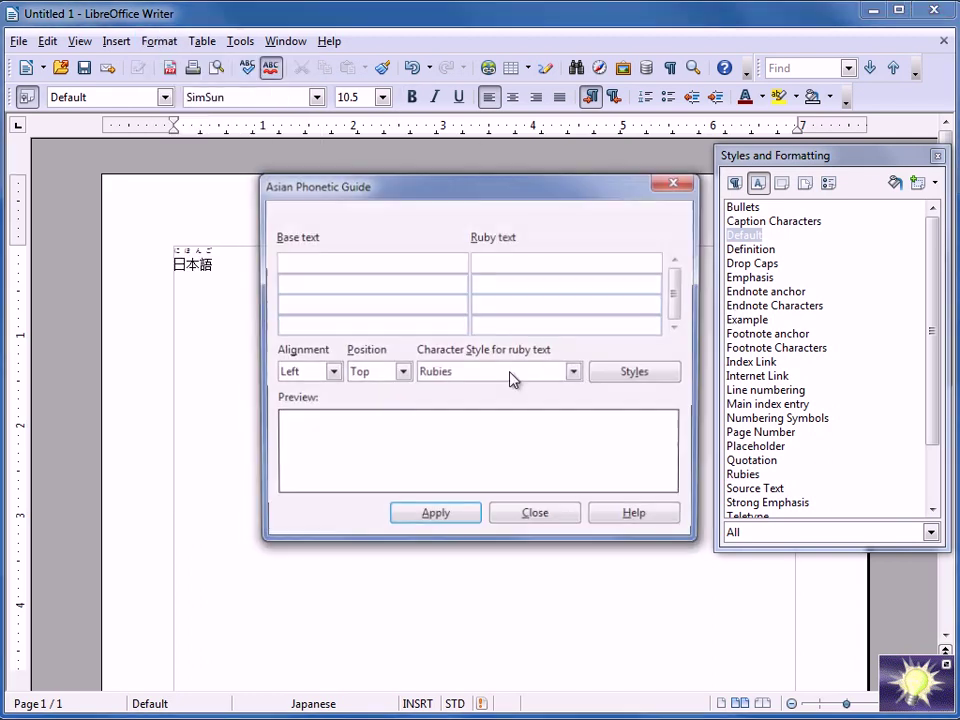
{"action": "left_click", "coordinate": [658, 378]}
{"action": "left_click", "coordinate": [658, 378]}
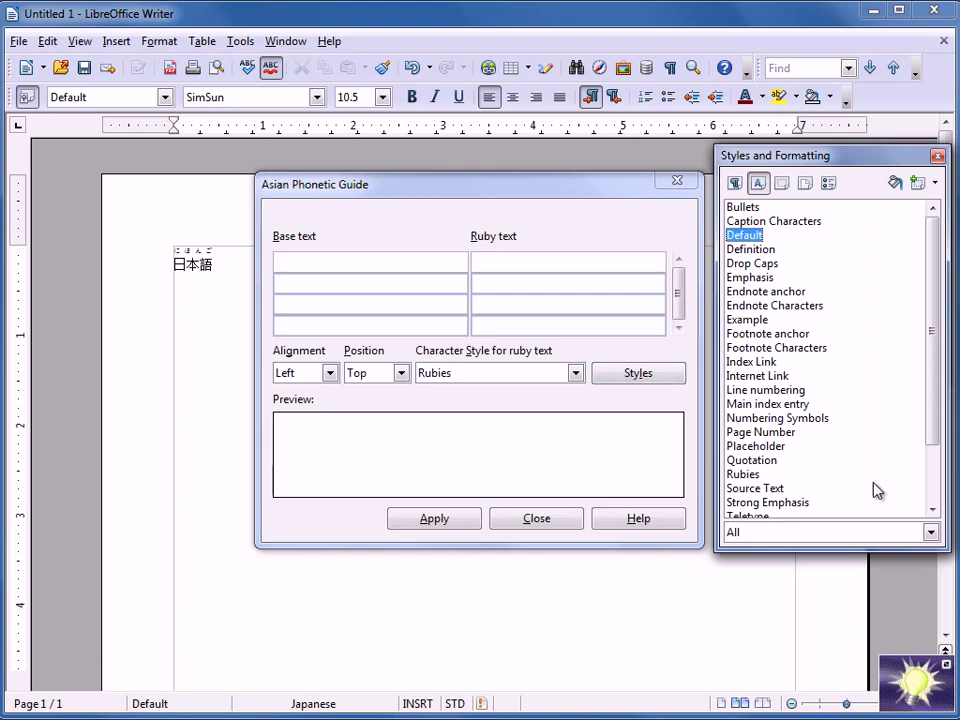
{"action": "left_click", "coordinate": [762, 475]}
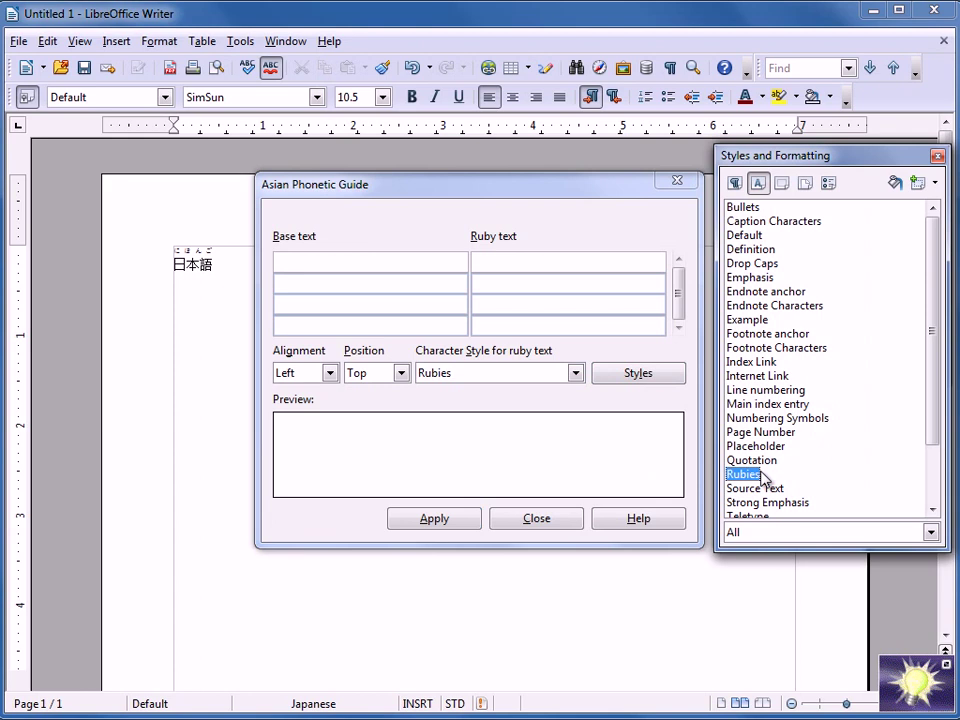
{"action": "right_click", "coordinate": [774, 483]}
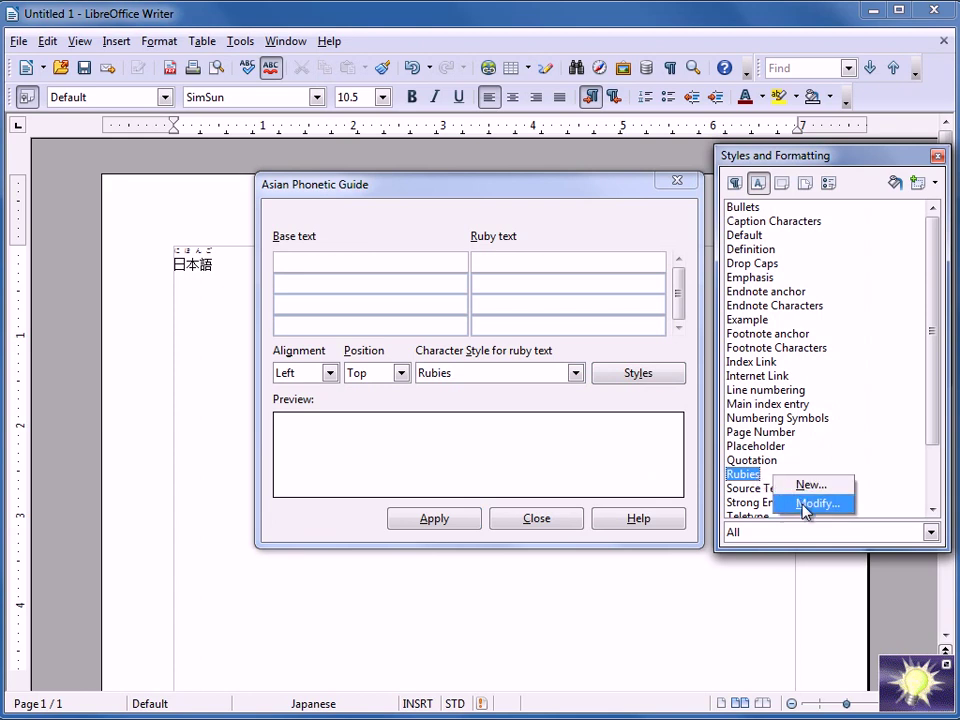
Step: Set the Asian text font of the Rubies character style to MS Mincho
{"action": "left_click", "coordinate": [312, 192]}
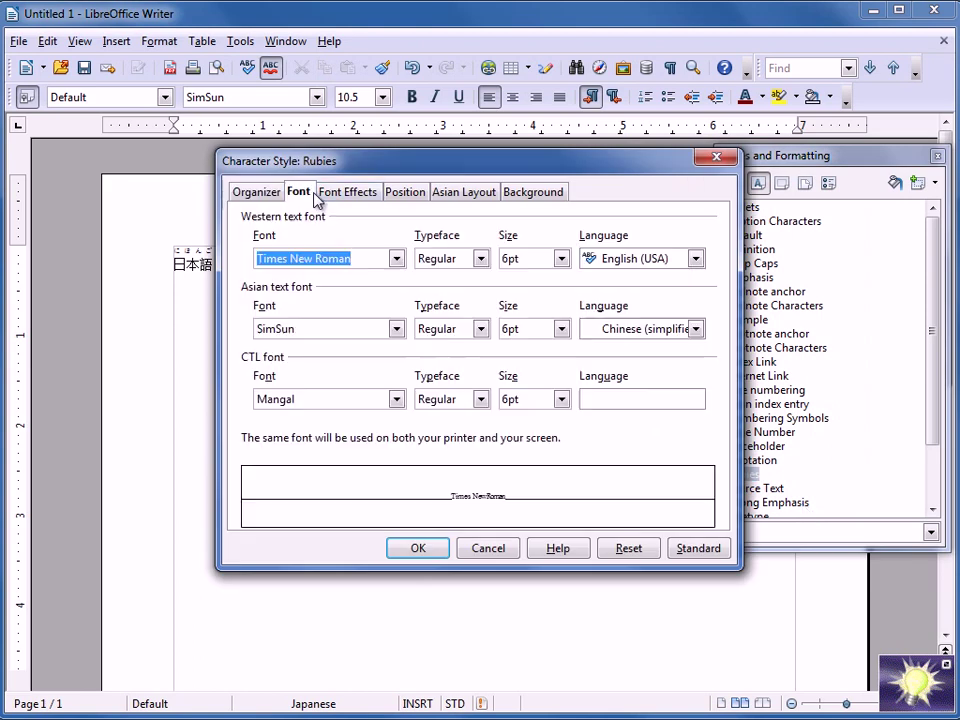
{"action": "left_click", "coordinate": [397, 328]}
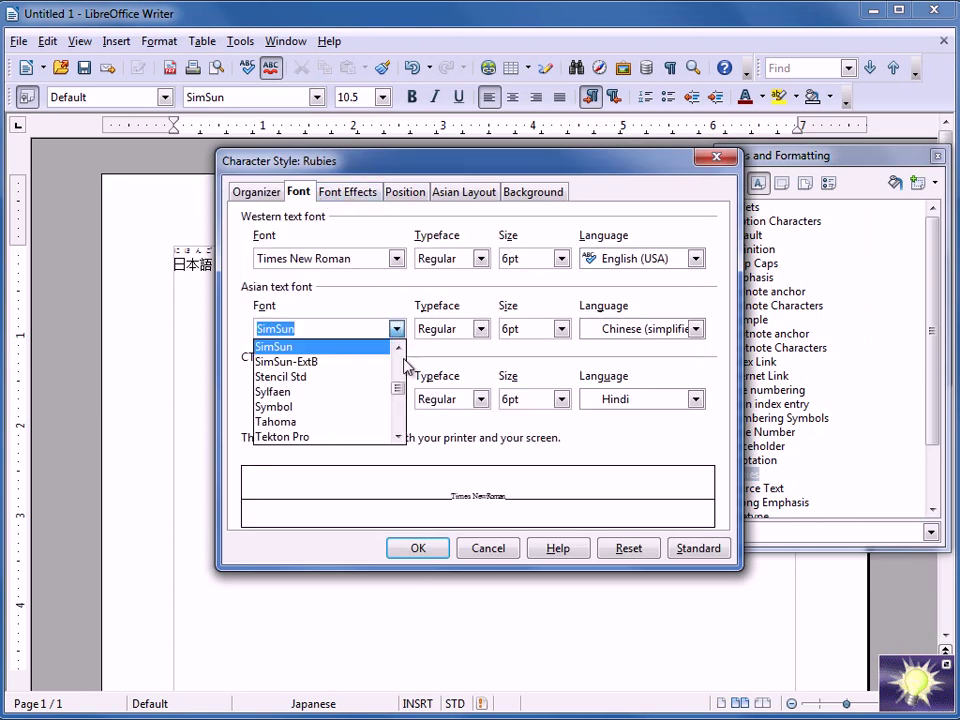
{"action": "mouse_move", "coordinate": [403, 395]}
{"action": "left_mouse_down"}
{"action": "mouse_move", "coordinate": [405, 416]}
{"action": "mouse_move", "coordinate": [405, 405]}
{"action": "left_mouse_up"}
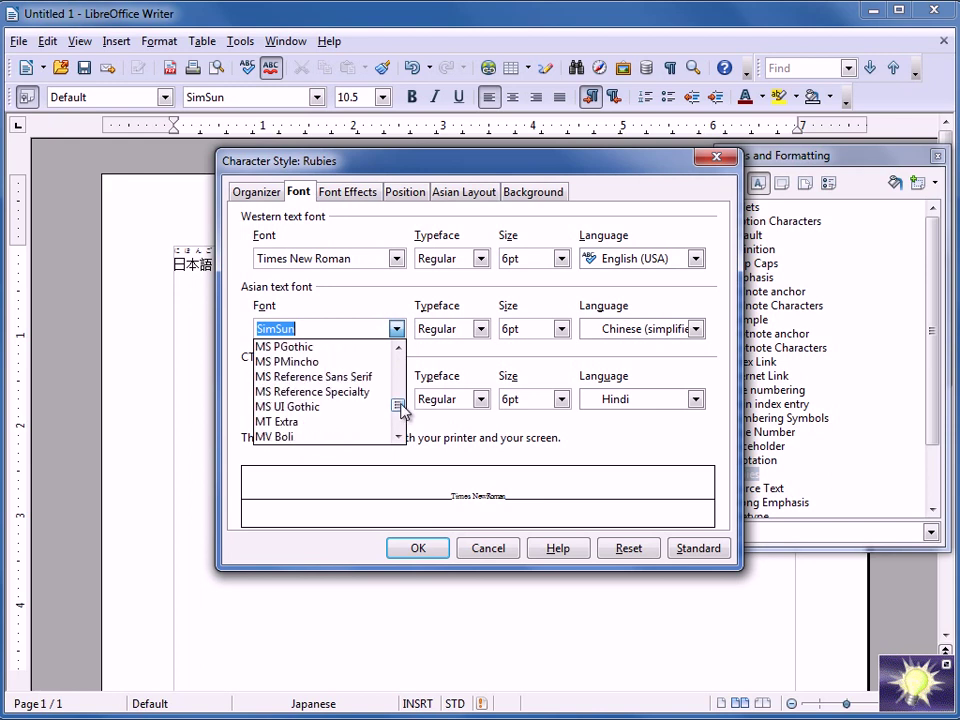
{"action": "scroll", "coordinate": [343, 362], "scroll_direction": "up", "scroll_amount": 1}
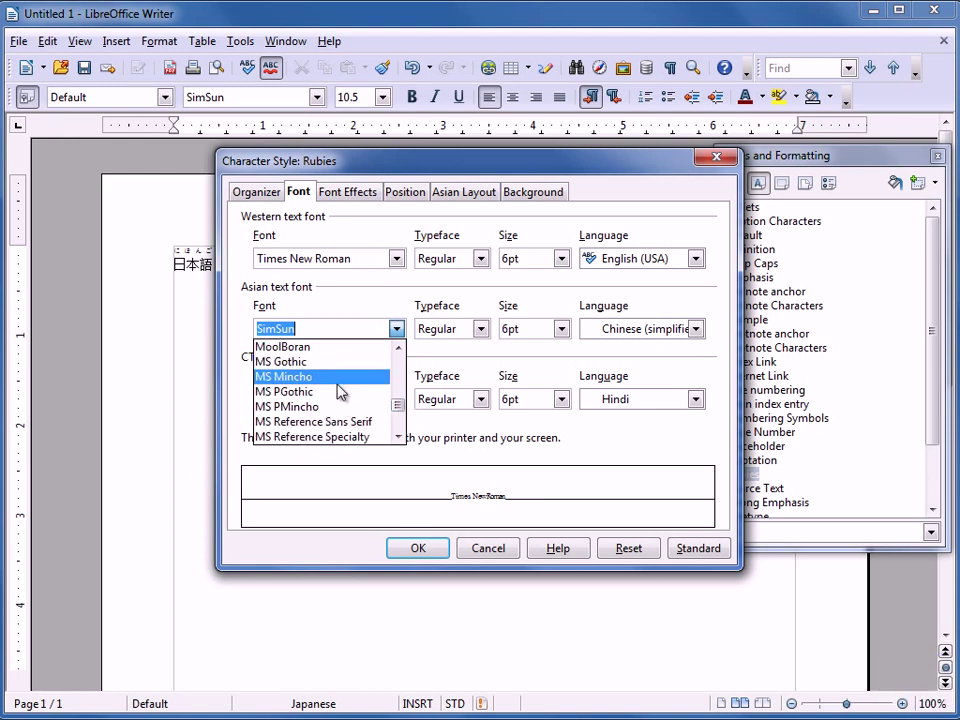
{"action": "left_click", "coordinate": [342, 379]}
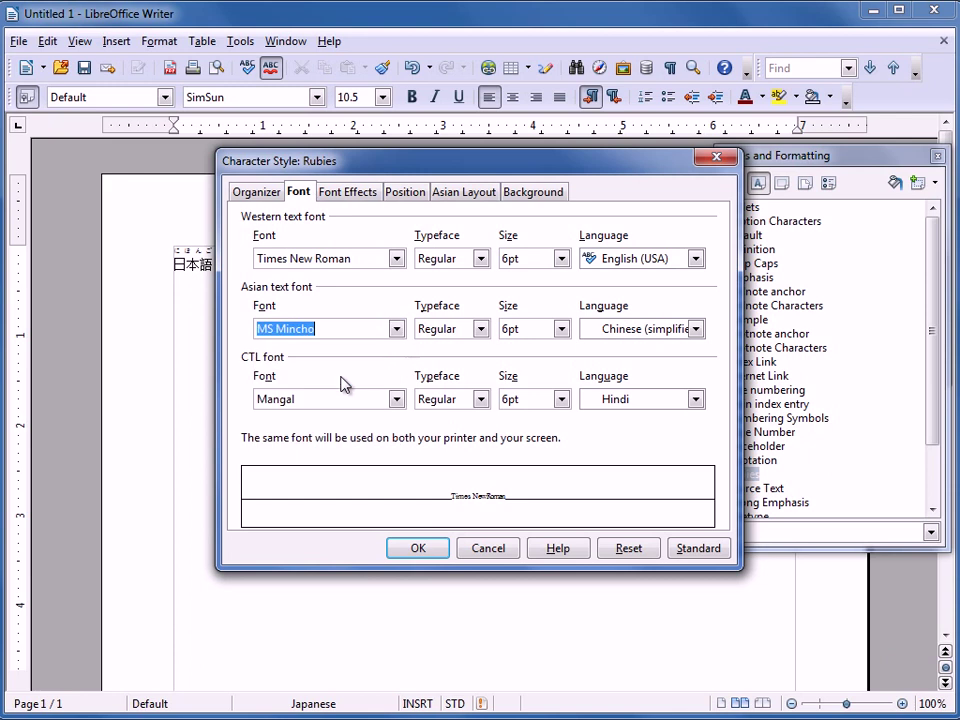
Step: Set the Rubies style's Asian text size to 26pt and its language to Japanese
{"action": "left_click", "coordinate": [562, 329]}
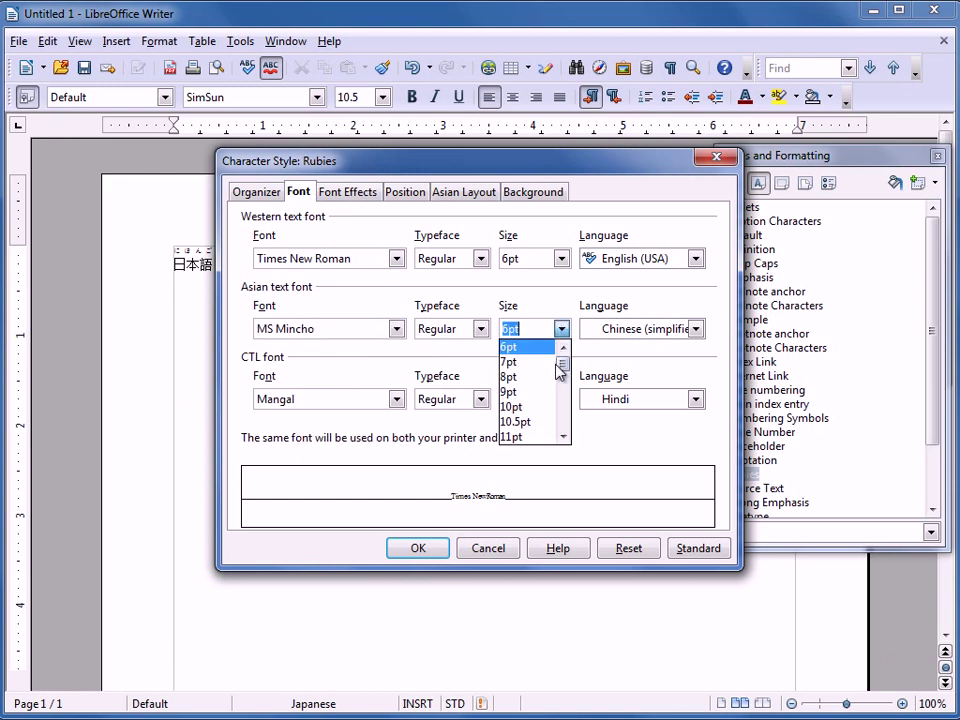
{"action": "left_click_drag", "start_coordinate": [562, 364], "coordinate": [561, 403]}
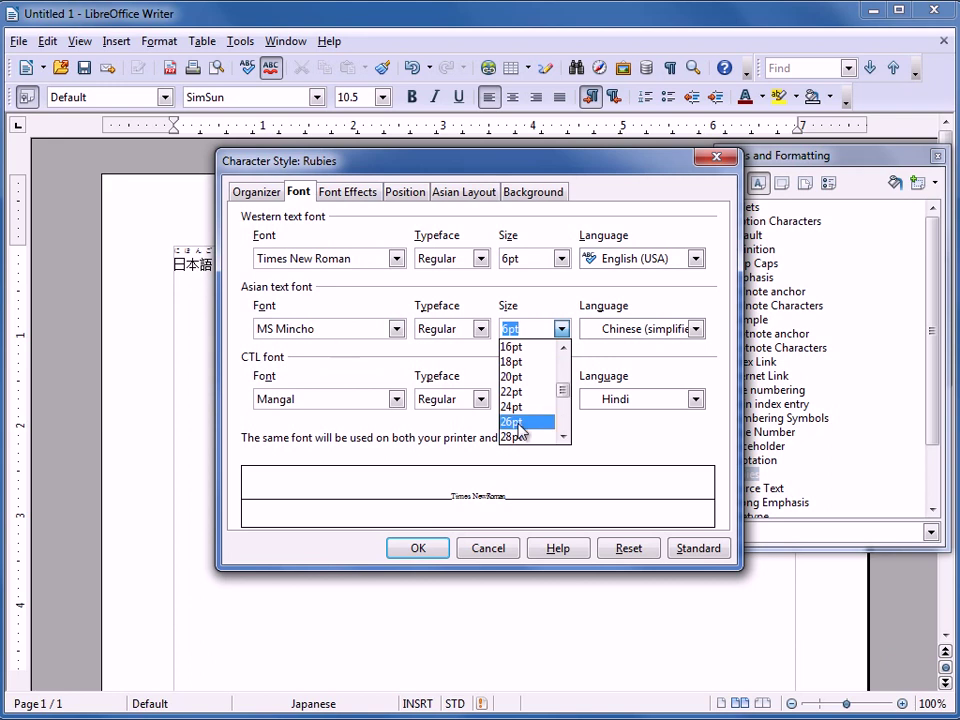
{"action": "left_click", "coordinate": [519, 424]}
{"action": "left_click", "coordinate": [695, 329]}
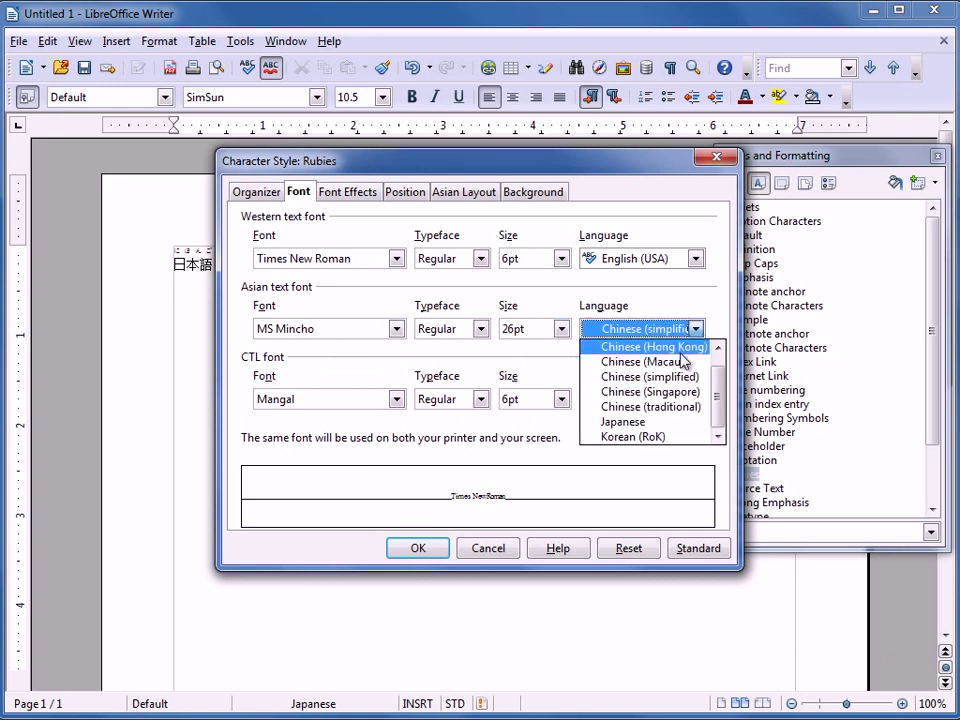
{"action": "left_click", "coordinate": [651, 426]}
Step: Review the other setting pages of the Rubies style, accept the style changes and close the phonetic guide
{"action": "left_click", "coordinate": [354, 194]}
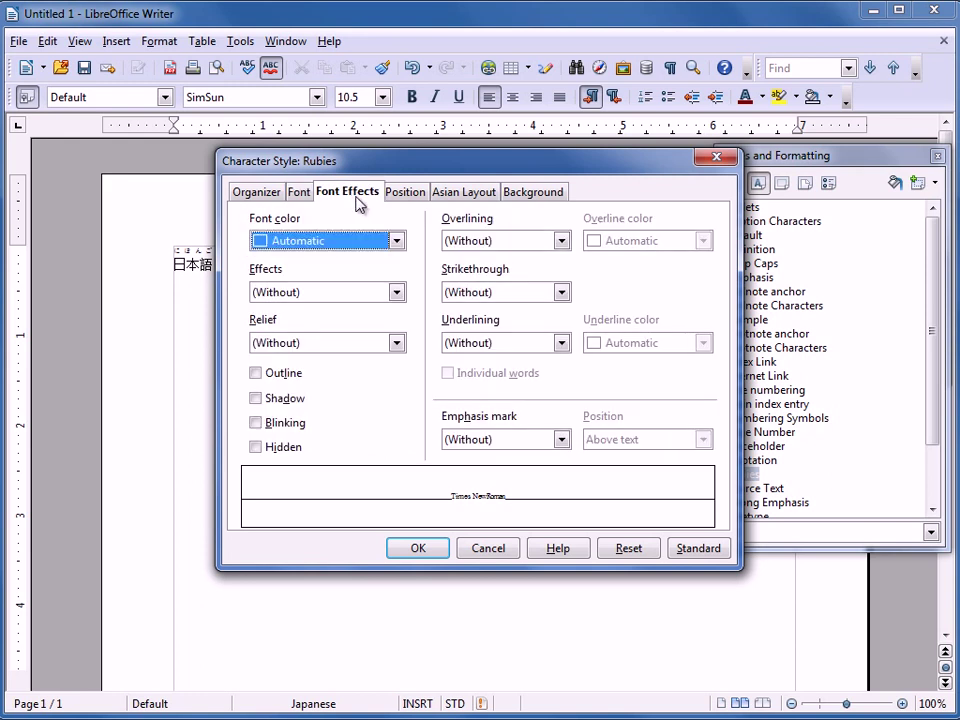
{"action": "left_click", "coordinate": [408, 195]}
{"action": "left_click", "coordinate": [437, 195]}
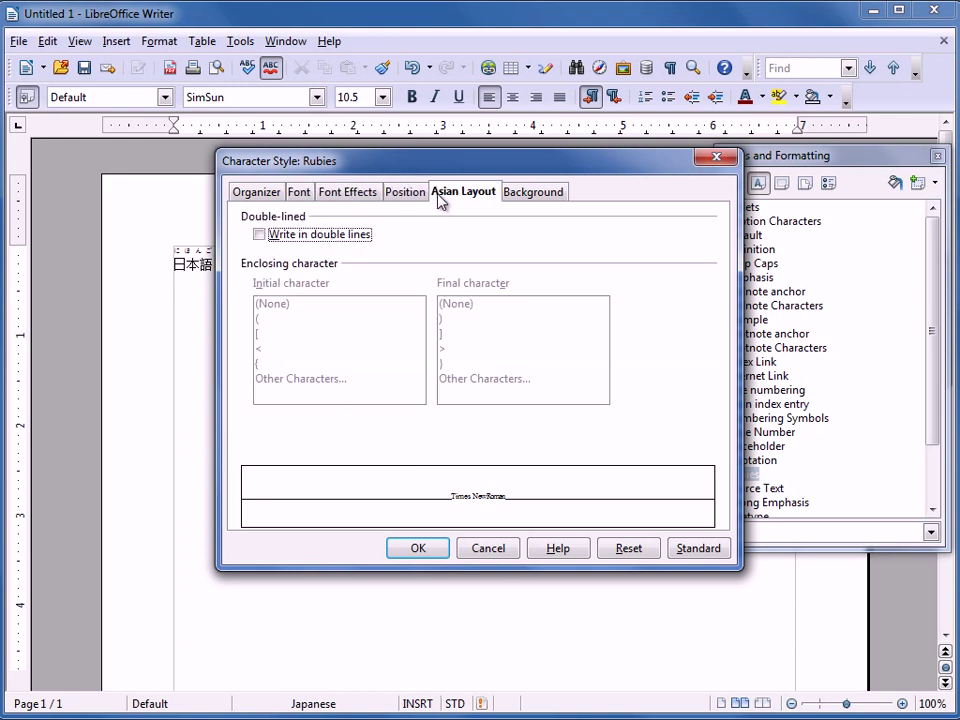
{"action": "left_click", "coordinate": [507, 196]}
{"action": "left_click", "coordinate": [257, 193]}
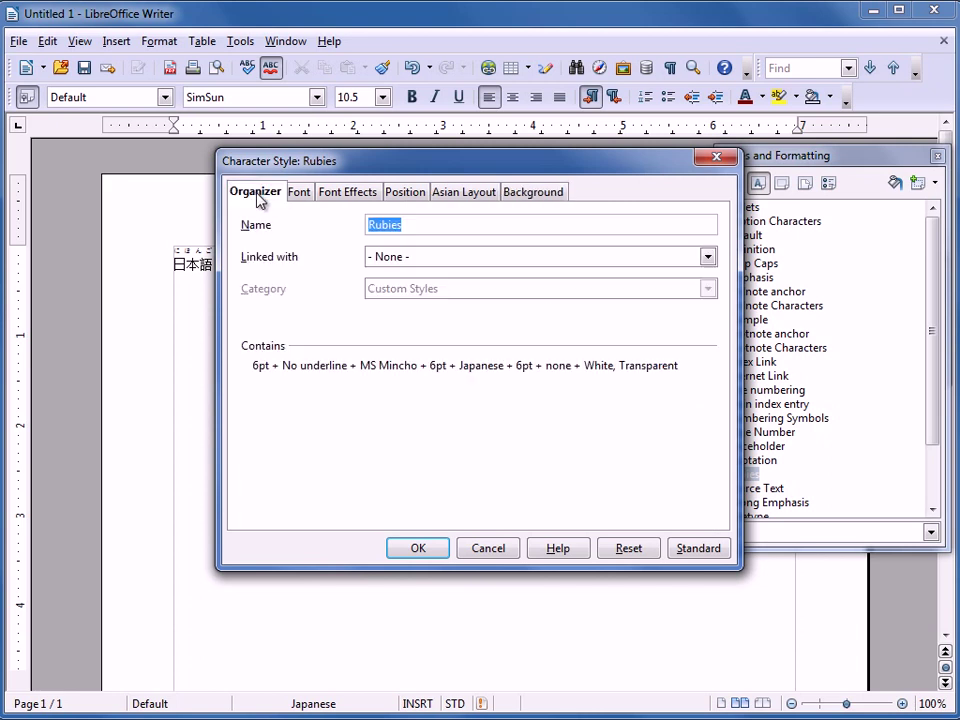
{"action": "left_click", "coordinate": [418, 550]}
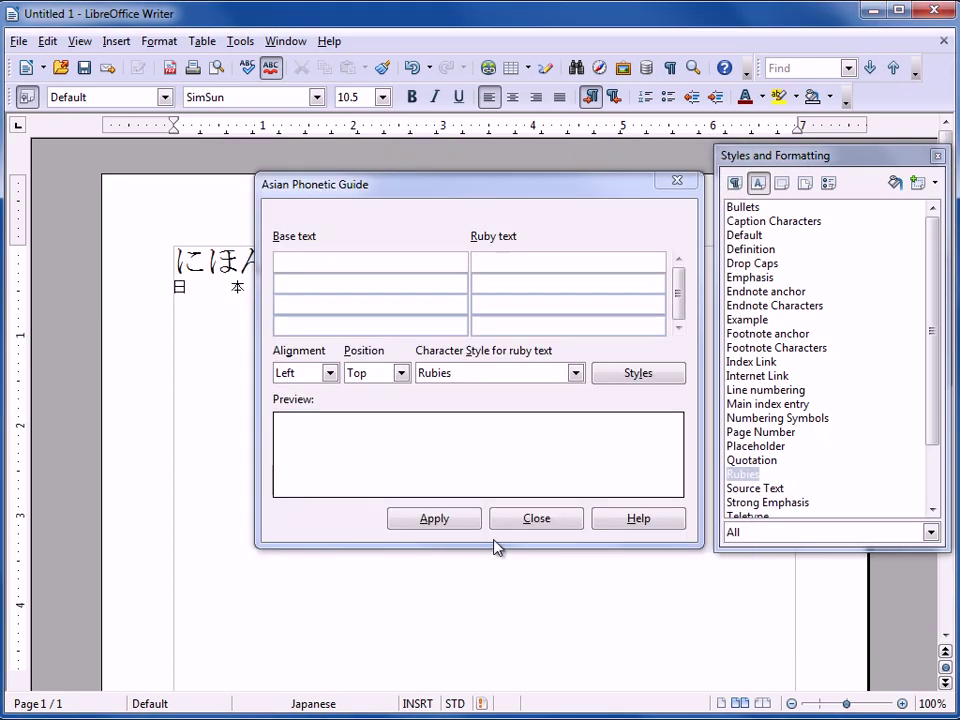
{"action": "left_click", "coordinate": [527, 522]}
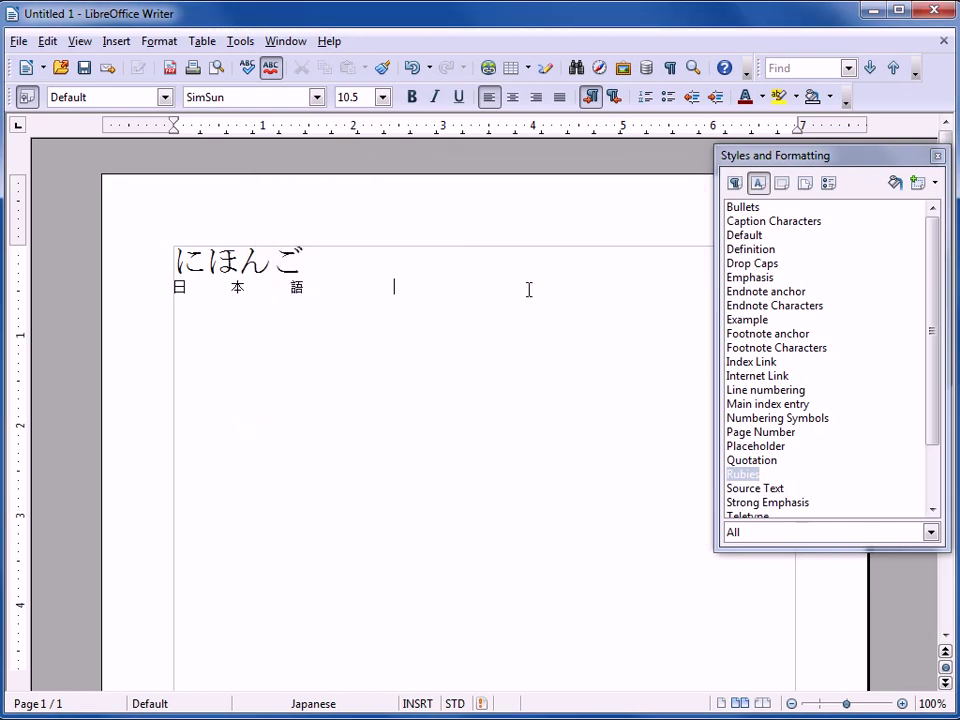
Step: Enter 日本語 on a new line below the first annotated word
{"action": "key", "text": "Return"}
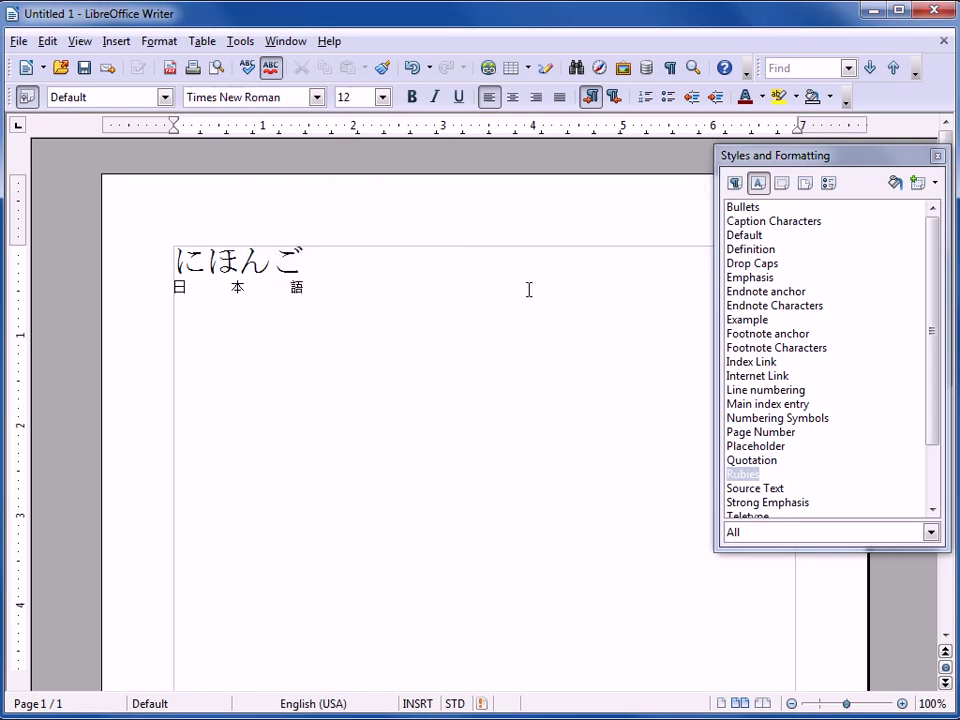
{"action": "type", "text": "にほんご"}
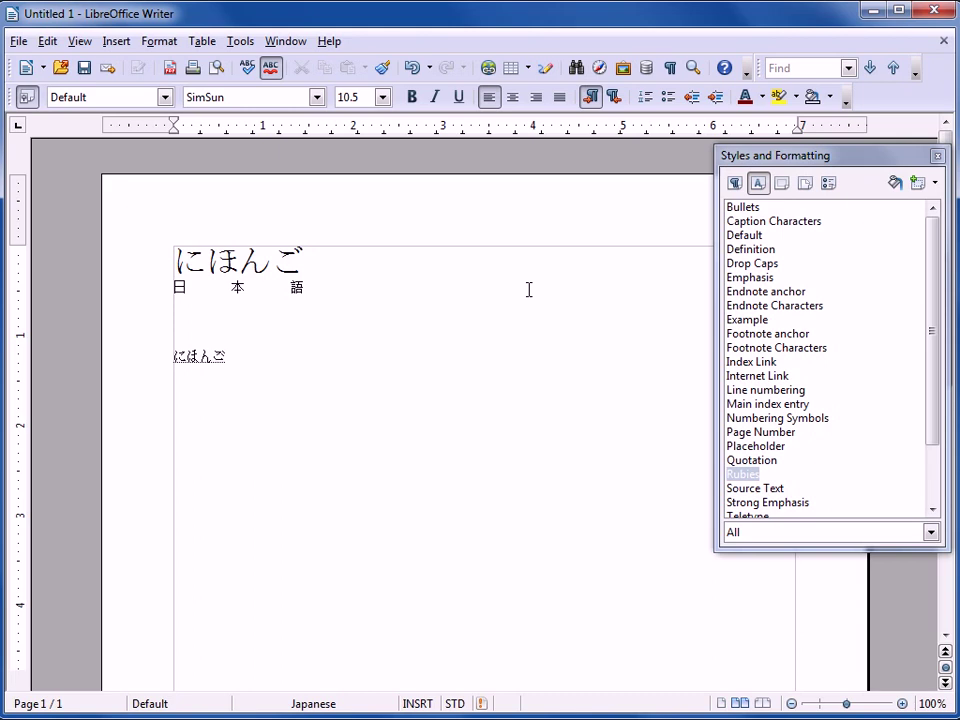
{"action": "key", "text": "space"}
{"action": "key", "text": "Return"}
Step: Add にほんご as furigana to the second 日本語 with the Asian phonetic guide and close the guide
{"action": "left_click_drag", "start_coordinate": [251, 356], "coordinate": [174, 356]}
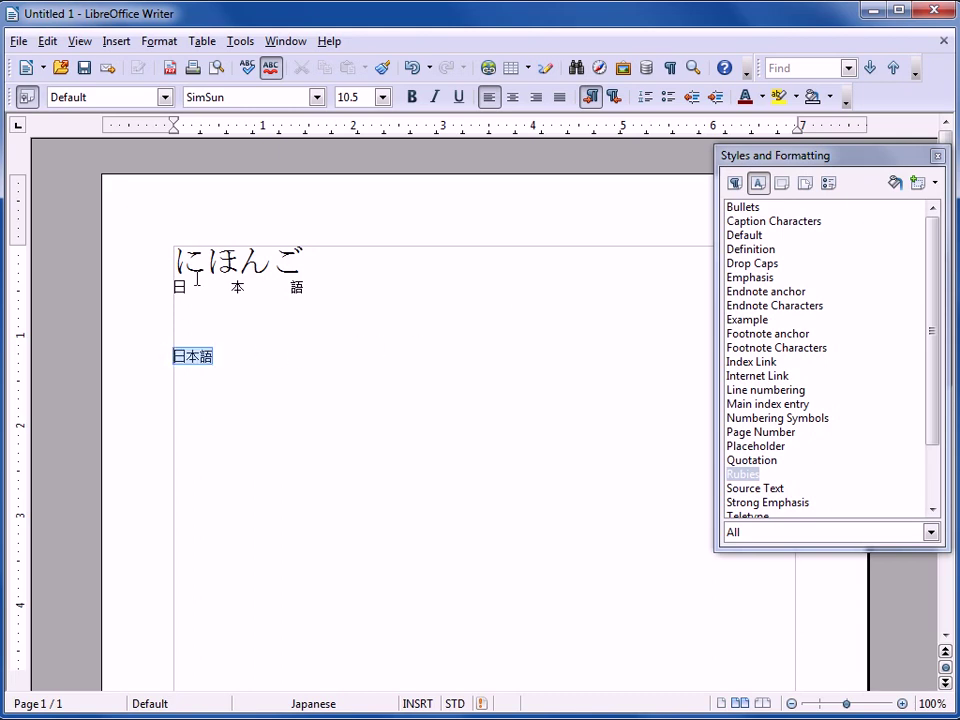
{"action": "left_click", "coordinate": [169, 48]}
{"action": "left_click", "coordinate": [210, 221]}
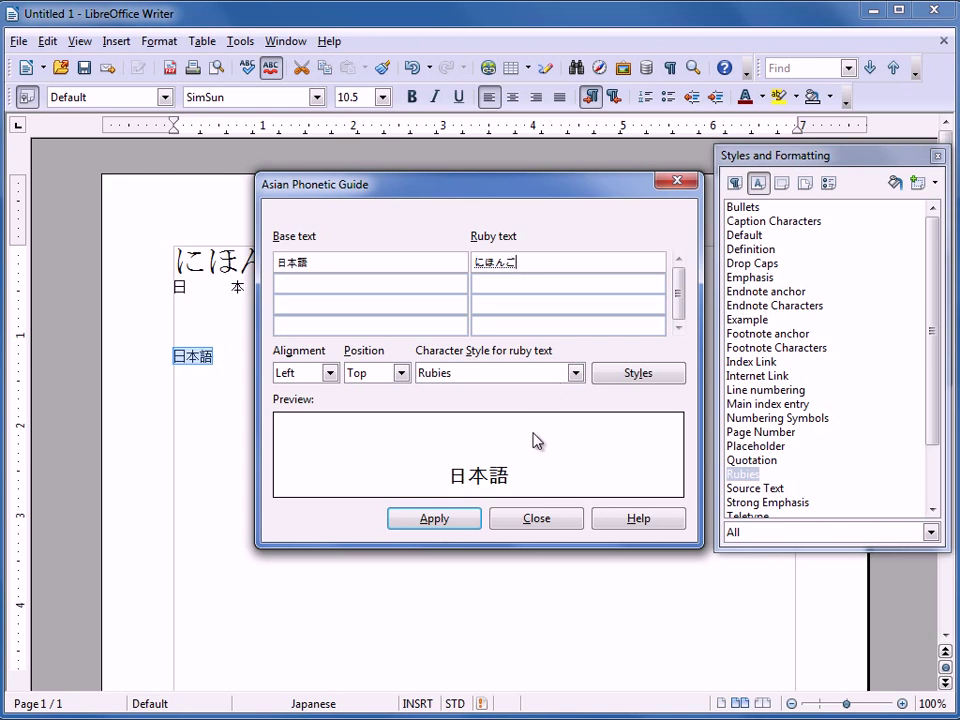
{"action": "key", "text": "Return"}
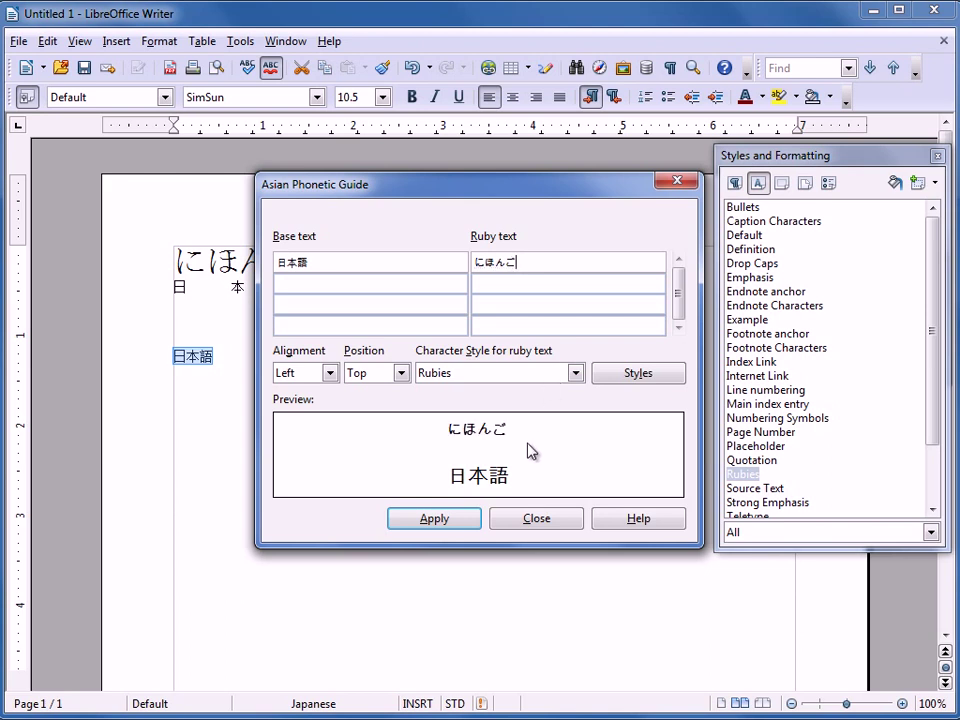
{"action": "left_click", "coordinate": [436, 518]}
{"action": "left_click", "coordinate": [177, 440]}
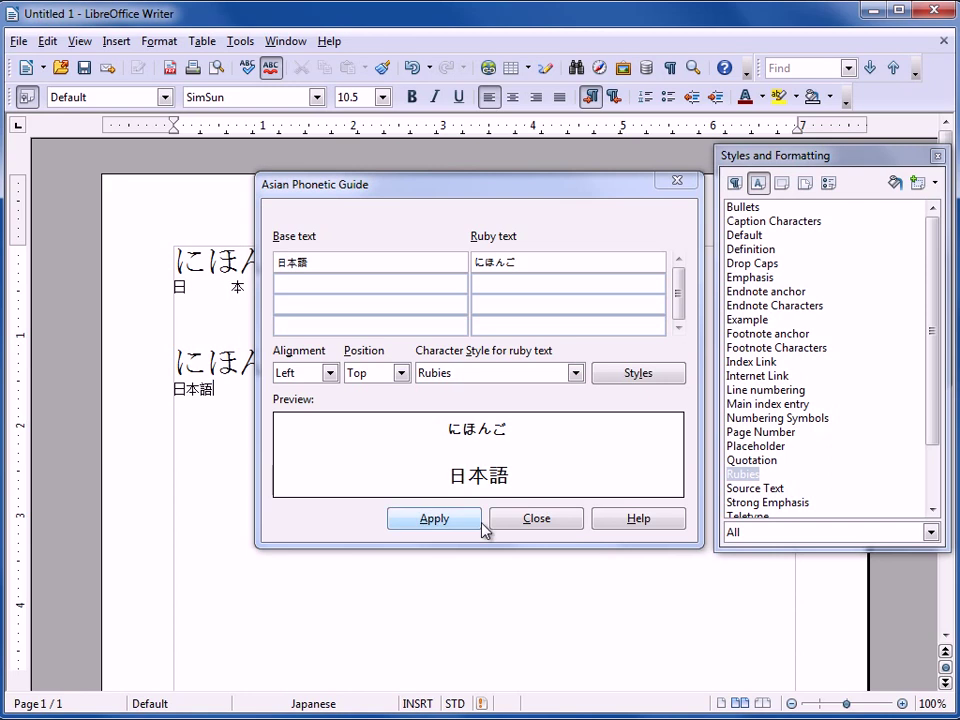
{"action": "left_click", "coordinate": [539, 519]}
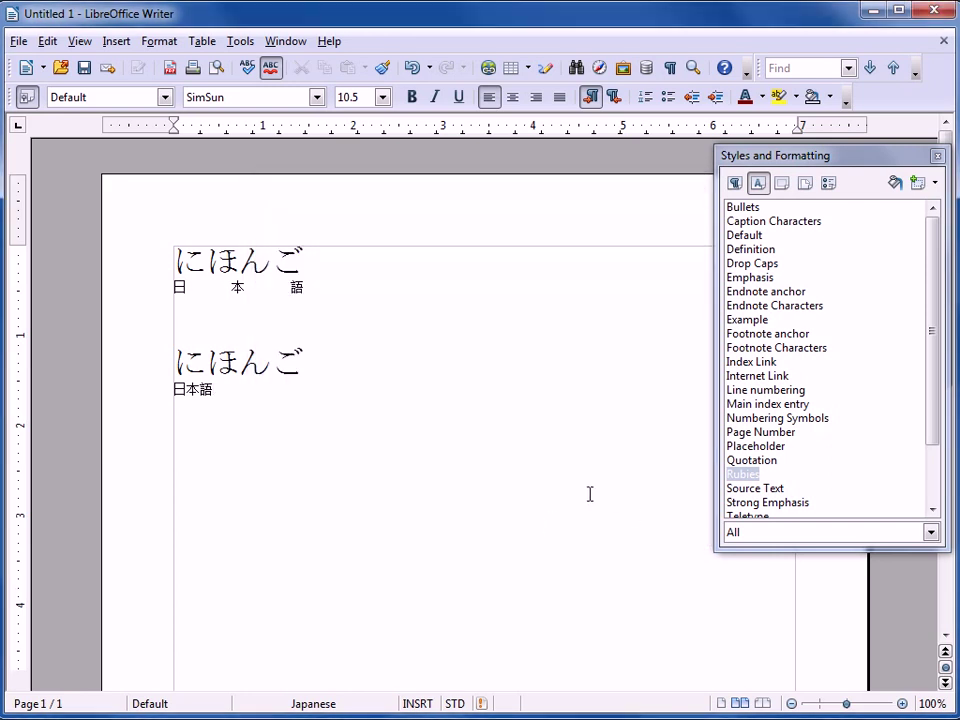
Step: Modify the Rubies character style to an Asian text size of 6pt and accept the change
{"action": "right_click", "coordinate": [746, 476]}
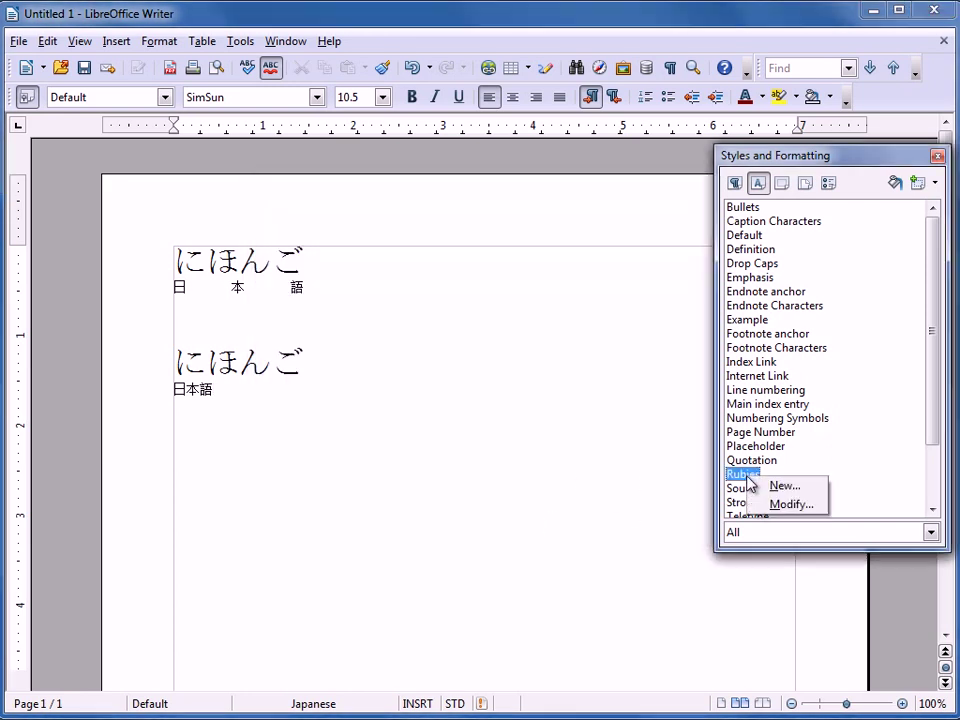
{"action": "left_click", "coordinate": [767, 506]}
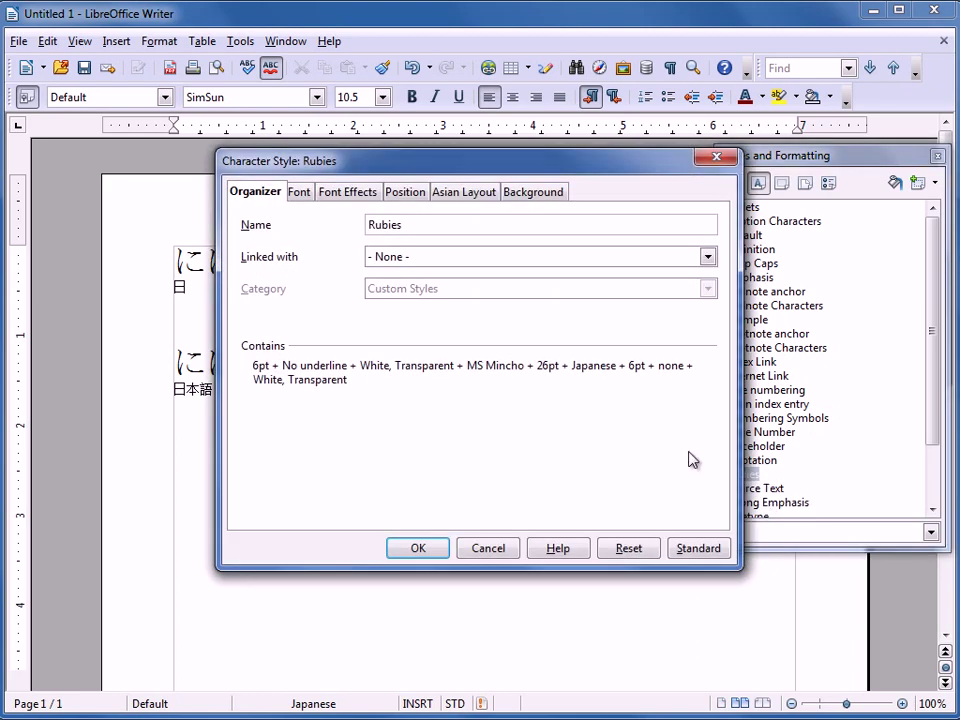
{"action": "left_click", "coordinate": [303, 193]}
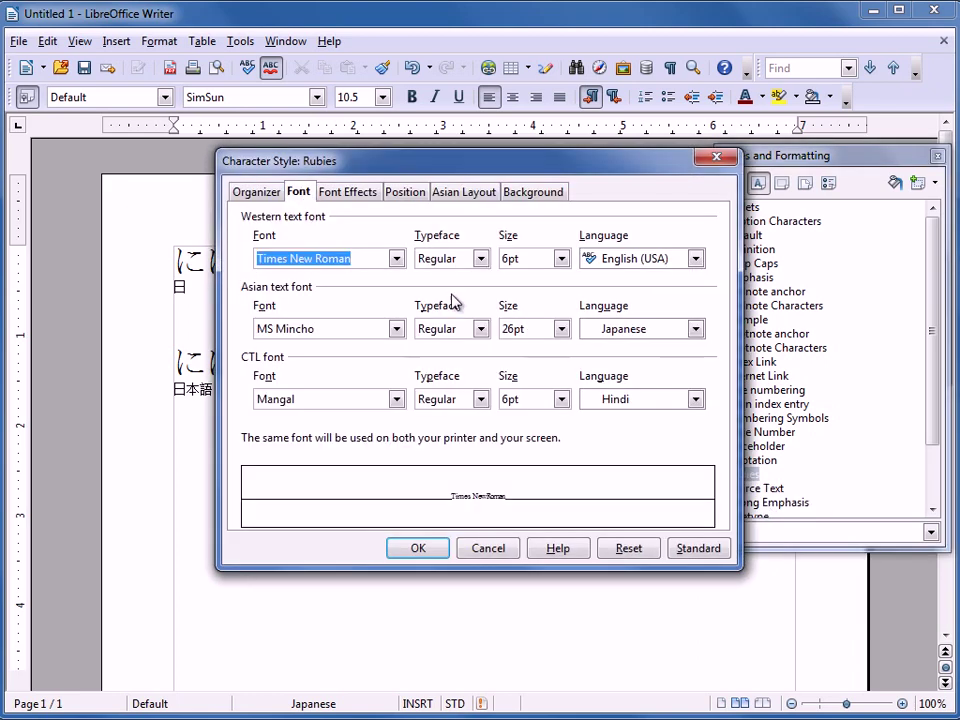
{"action": "left_click", "coordinate": [561, 329]}
{"action": "left_click_drag", "start_coordinate": [574, 394], "coordinate": [566, 363]}
{"action": "left_click", "coordinate": [533, 350]}
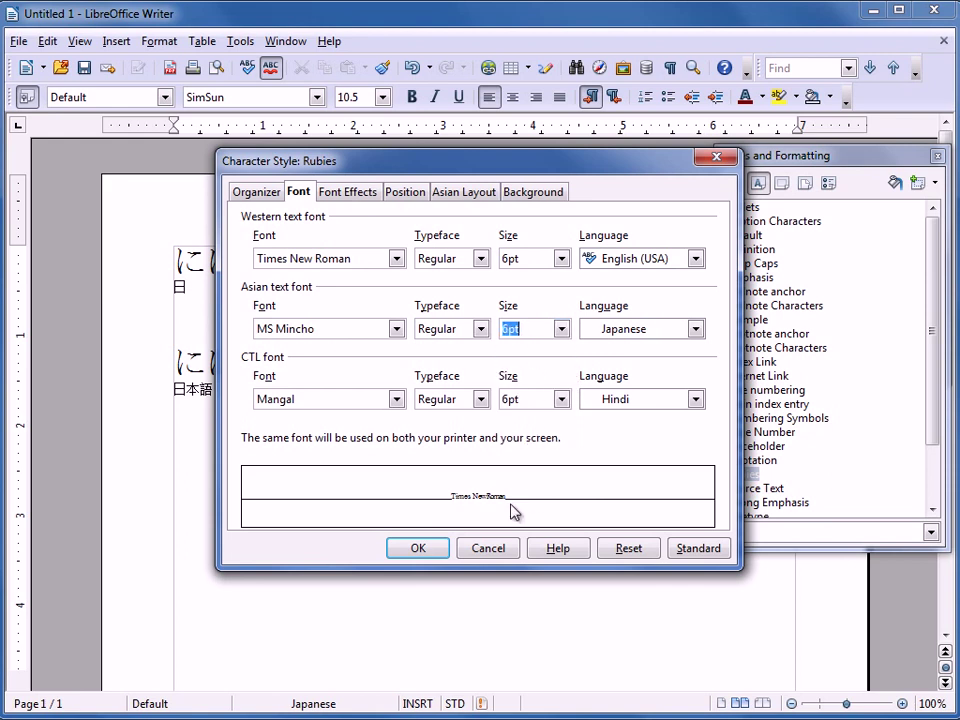
{"action": "left_click", "coordinate": [418, 549]}
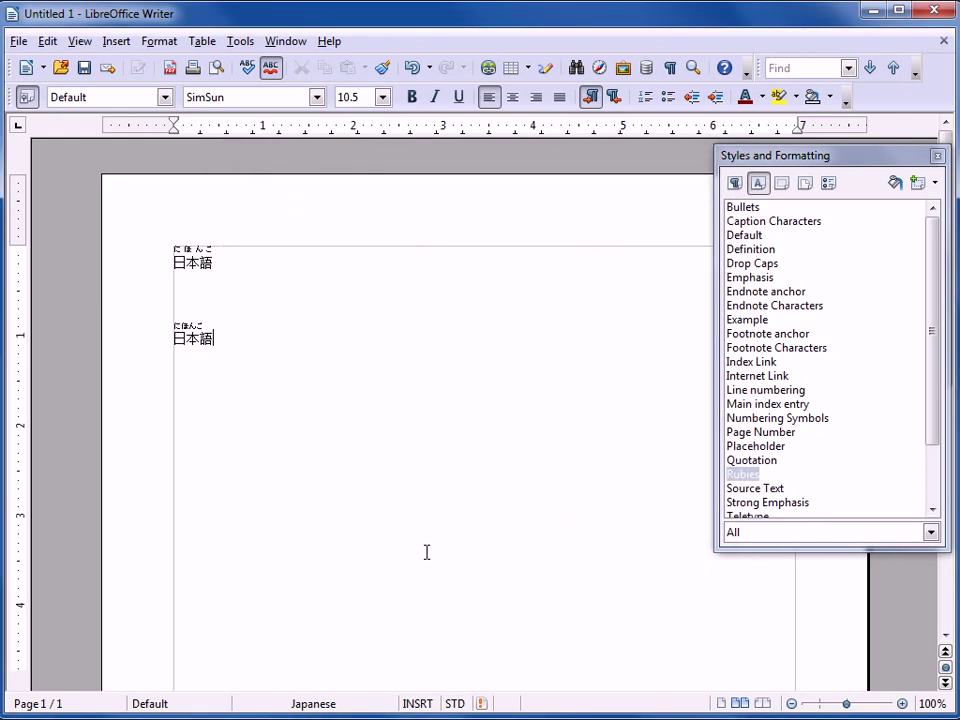
Step: Enter a third 日本語 on a new line below the second one
{"action": "left_click", "coordinate": [328, 347]}
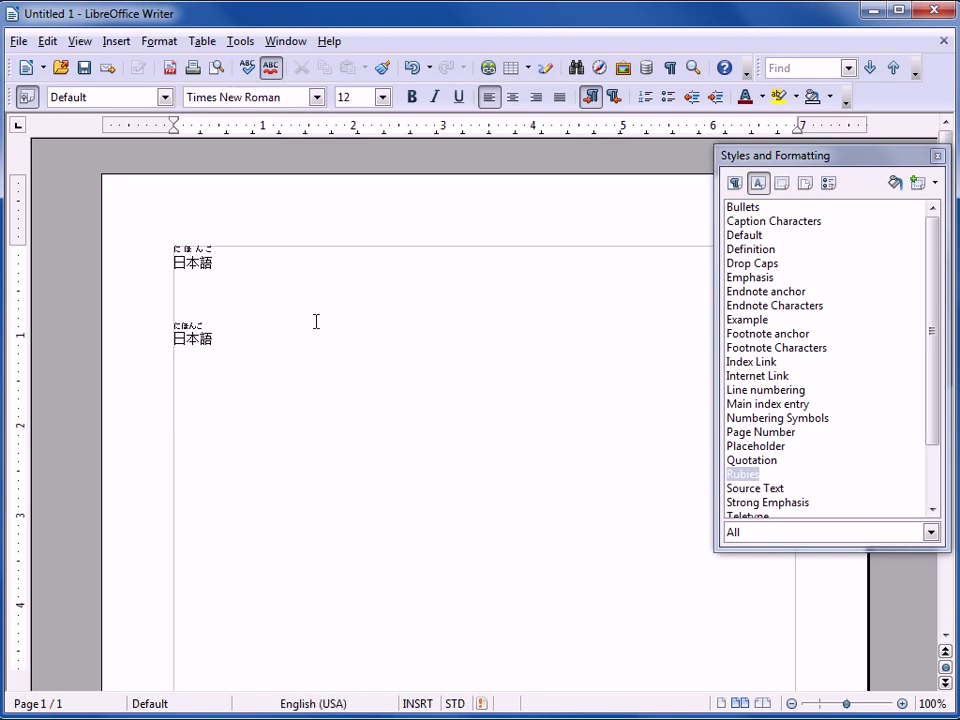
{"action": "type", "text": "nih"}
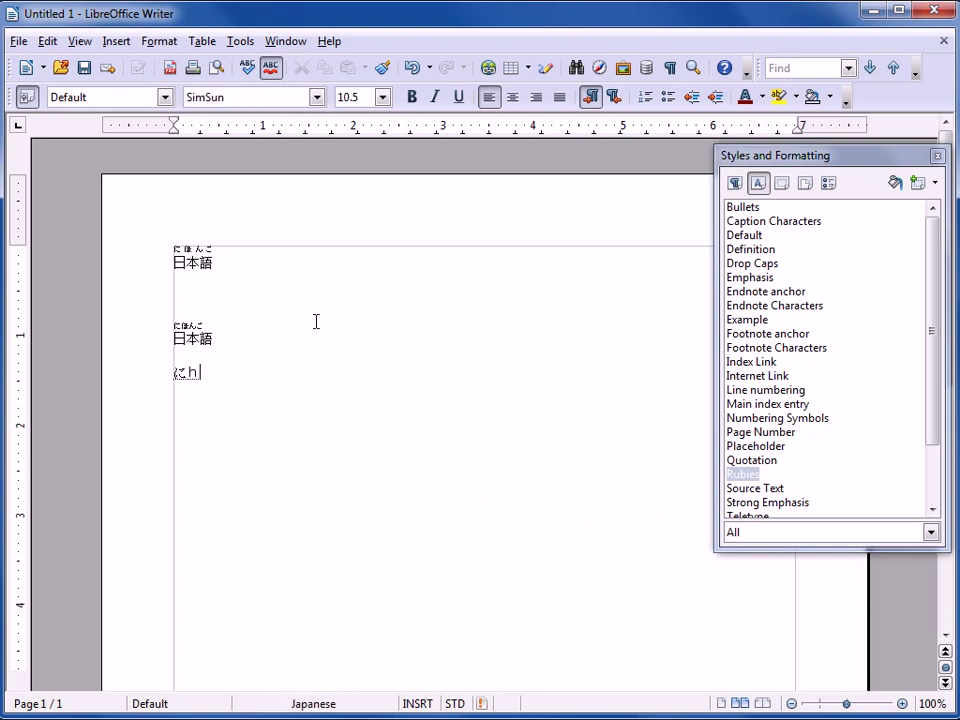
{"action": "type", "text": "ongo"}
{"action": "key", "text": "space"}
Step: Open the Asian phonetic guide for the third 日本語 and enter にほんご as its ruby text
{"action": "left_click_drag", "start_coordinate": [245, 386], "coordinate": [152, 375]}
{"action": "left_click", "coordinate": [159, 41]}
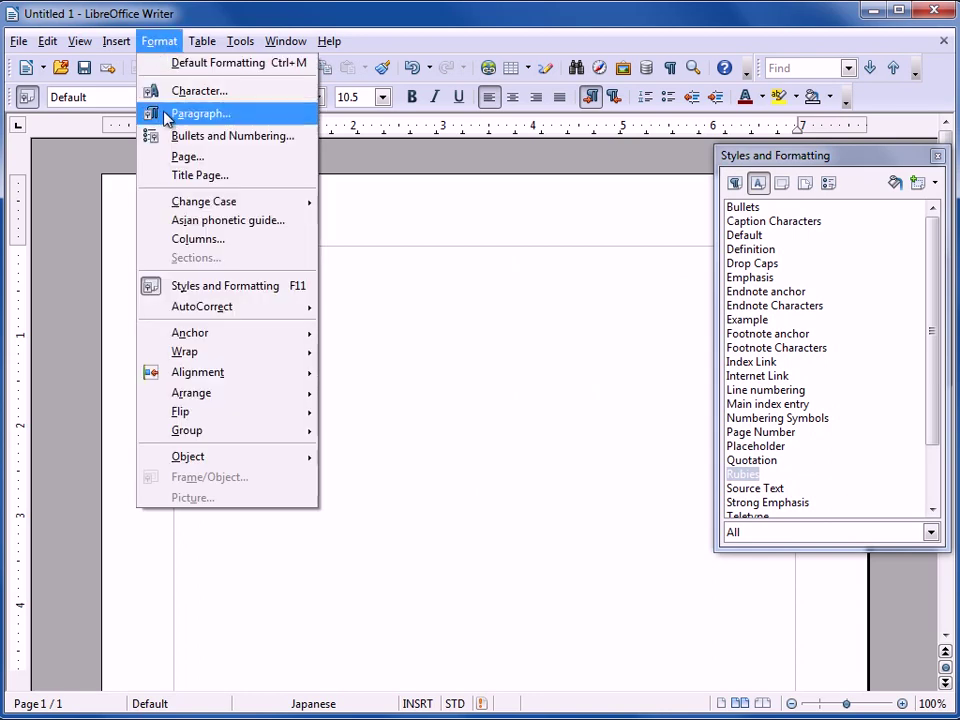
{"action": "left_click", "coordinate": [189, 220]}
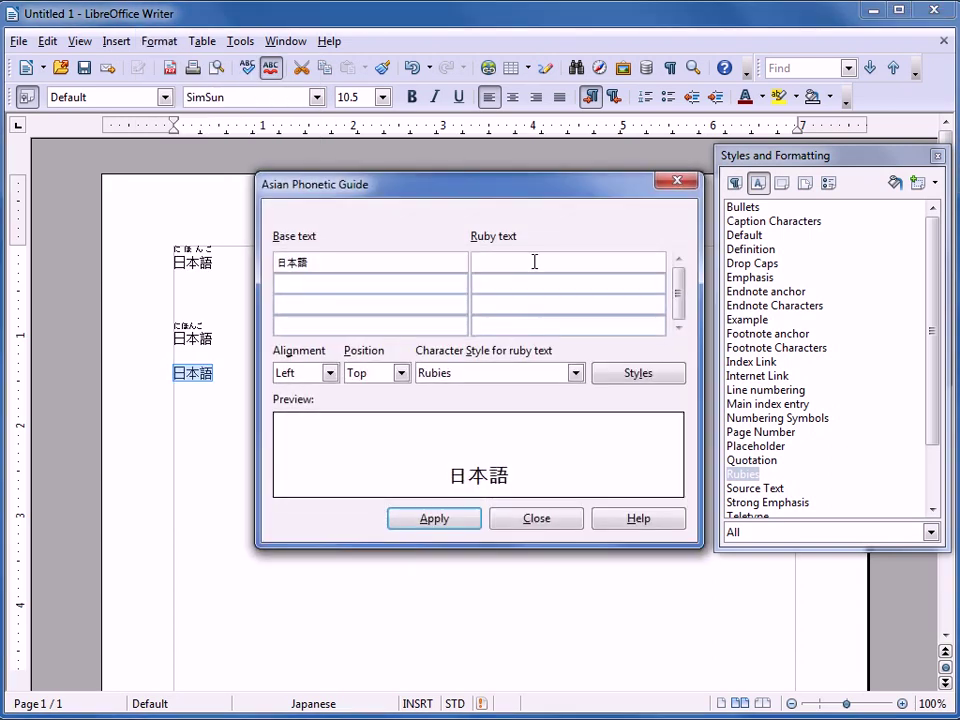
{"action": "type", "text": "nihongo"}
{"action": "key", "text": "space"}
{"action": "key", "text": "Escape"}
{"action": "key", "text": "Return"}
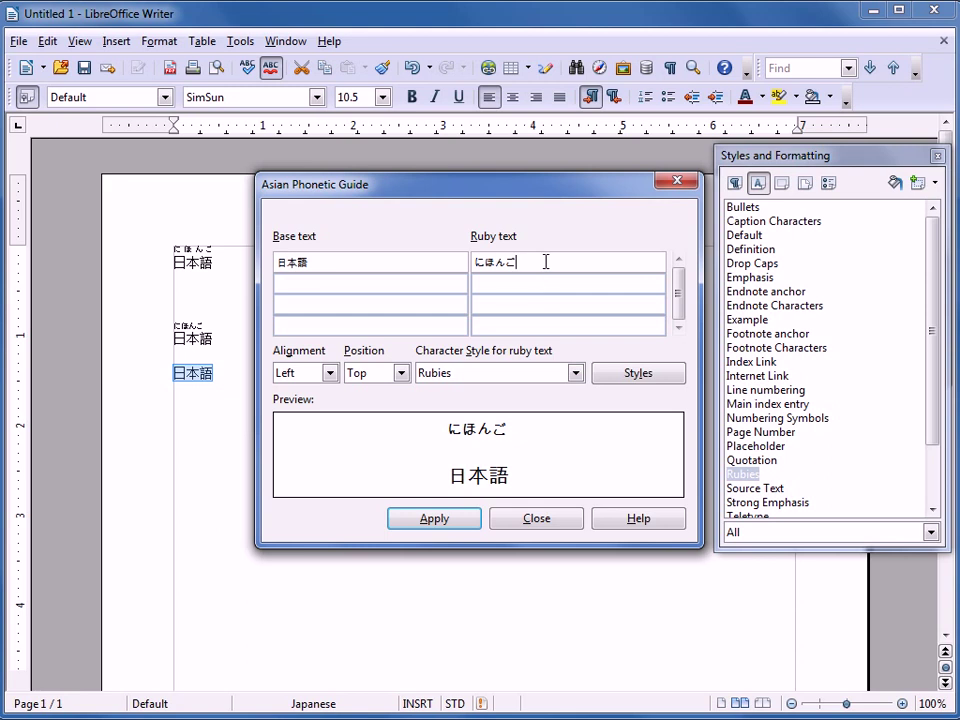
Step: Try resetting the Rubies character style's font settings to the standard values, and discard the change
{"action": "left_click_drag", "start_coordinate": [546, 262], "coordinate": [479, 259]}
{"action": "right_click", "coordinate": [752, 476]}
{"action": "left_click", "coordinate": [778, 507]}
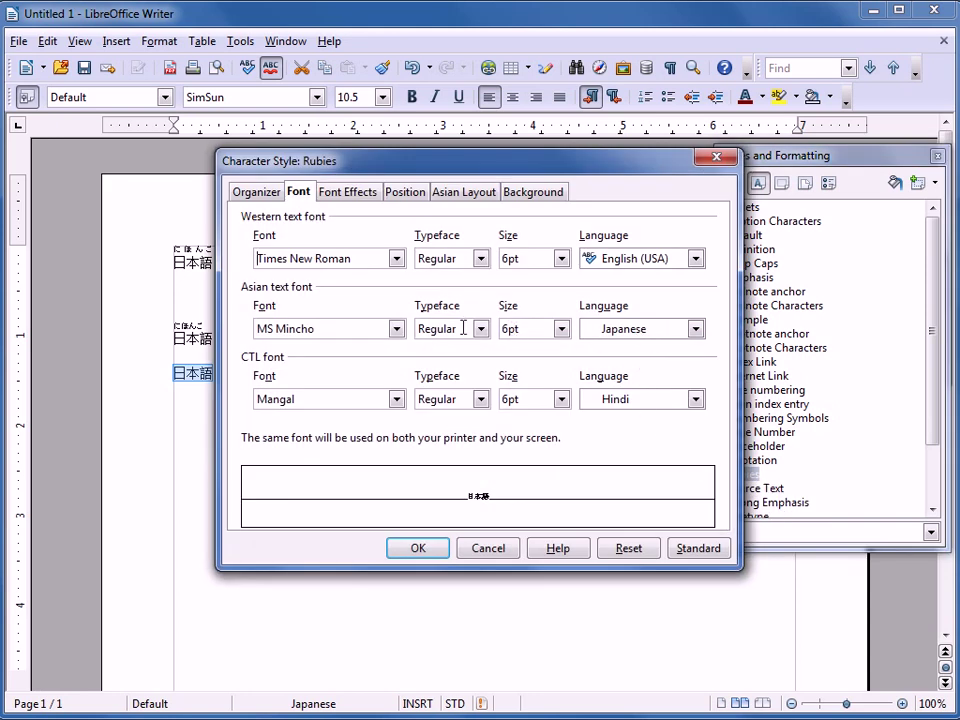
{"action": "left_click_drag", "start_coordinate": [332, 331], "coordinate": [256, 330]}
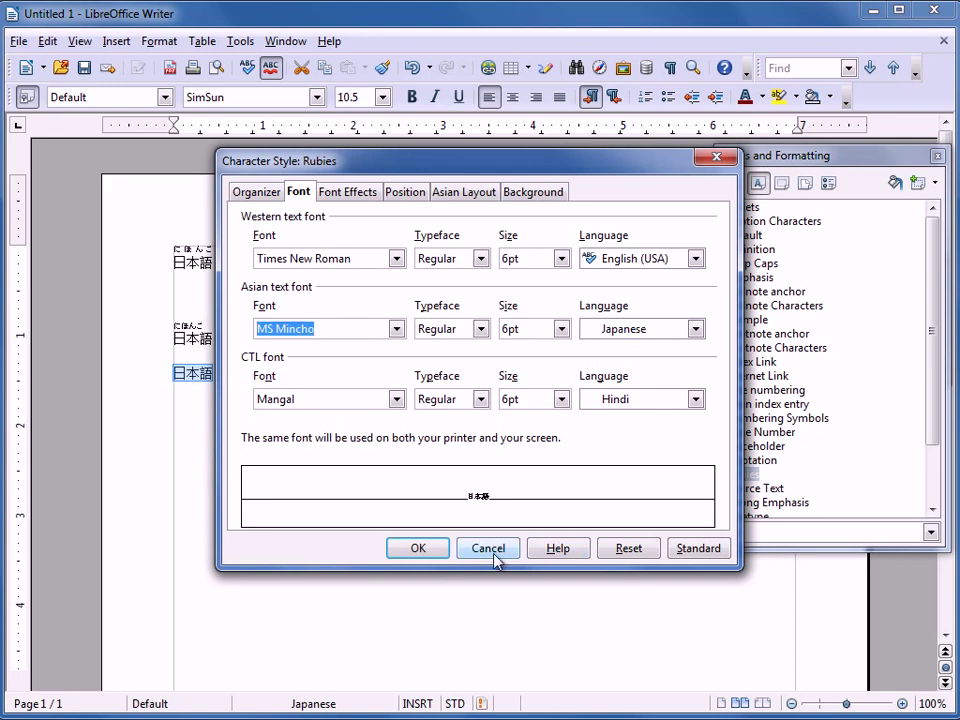
{"action": "left_click_drag", "start_coordinate": [522, 171], "coordinate": [575, 197]}
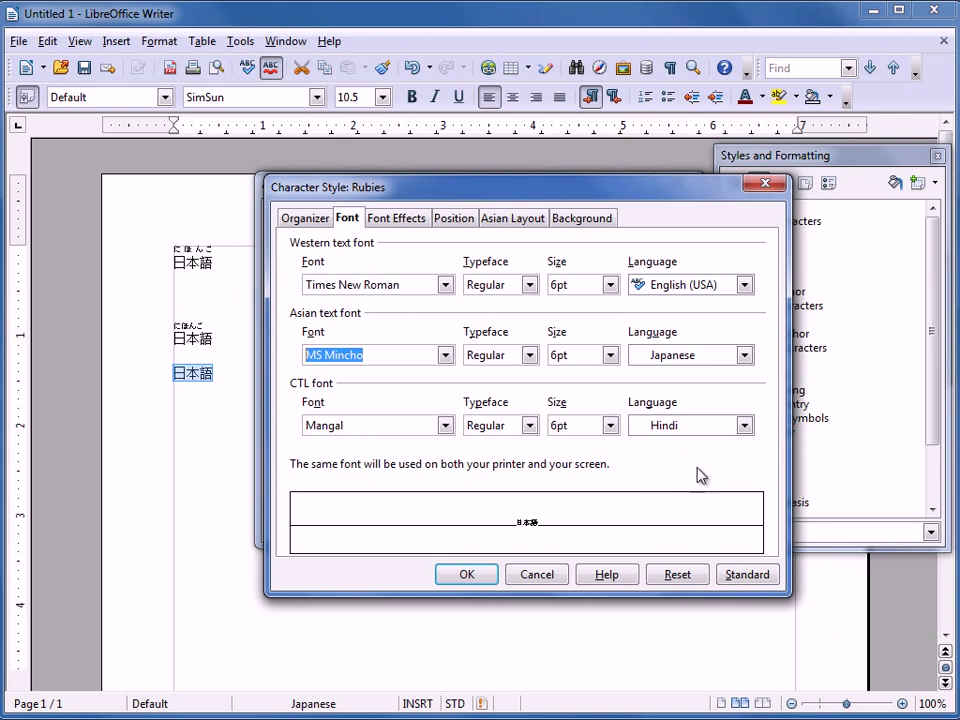
{"action": "left_click", "coordinate": [735, 577]}
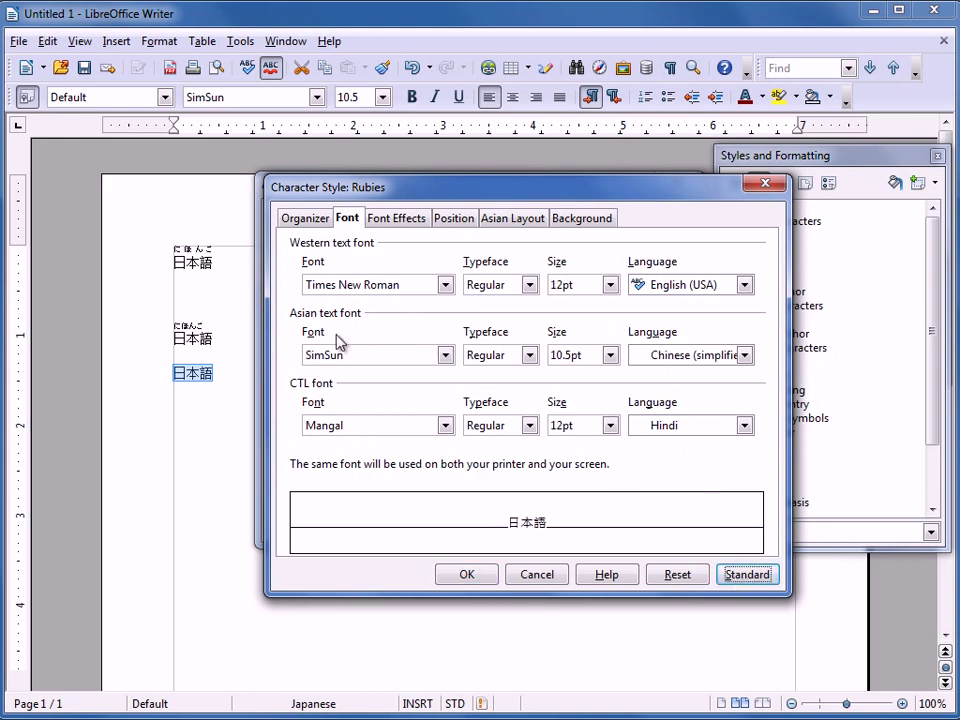
{"action": "left_click", "coordinate": [539, 575]}
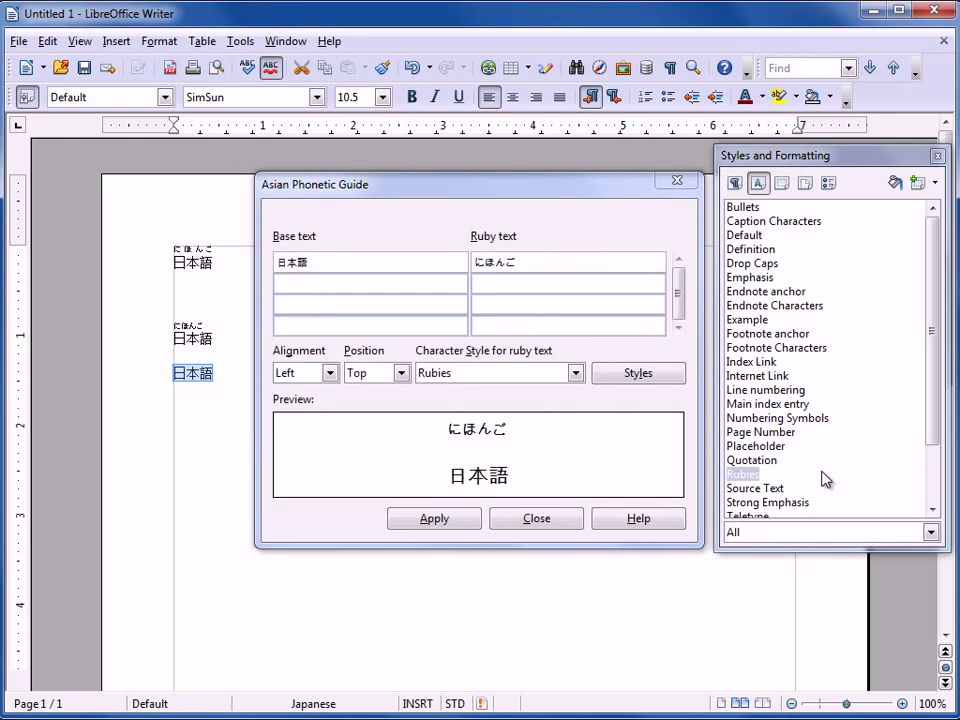
Step: Review the Rubies character style's font settings, accept them as they are, and close the Asian phonetic guide without applying ruby text
{"action": "right_click", "coordinate": [756, 476]}
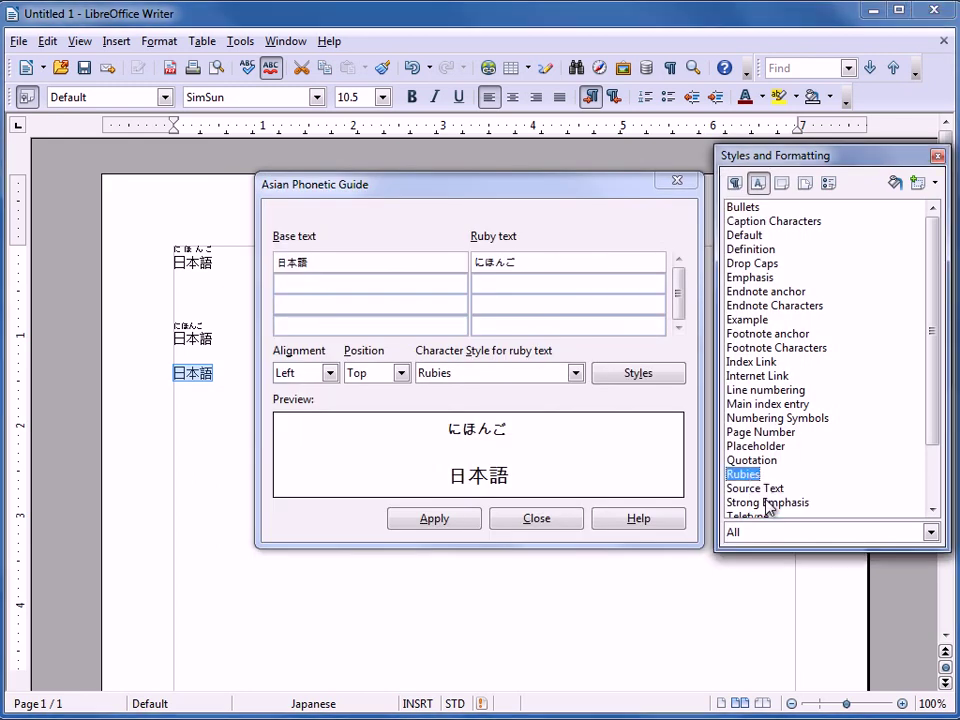
{"action": "left_click", "coordinate": [766, 505]}
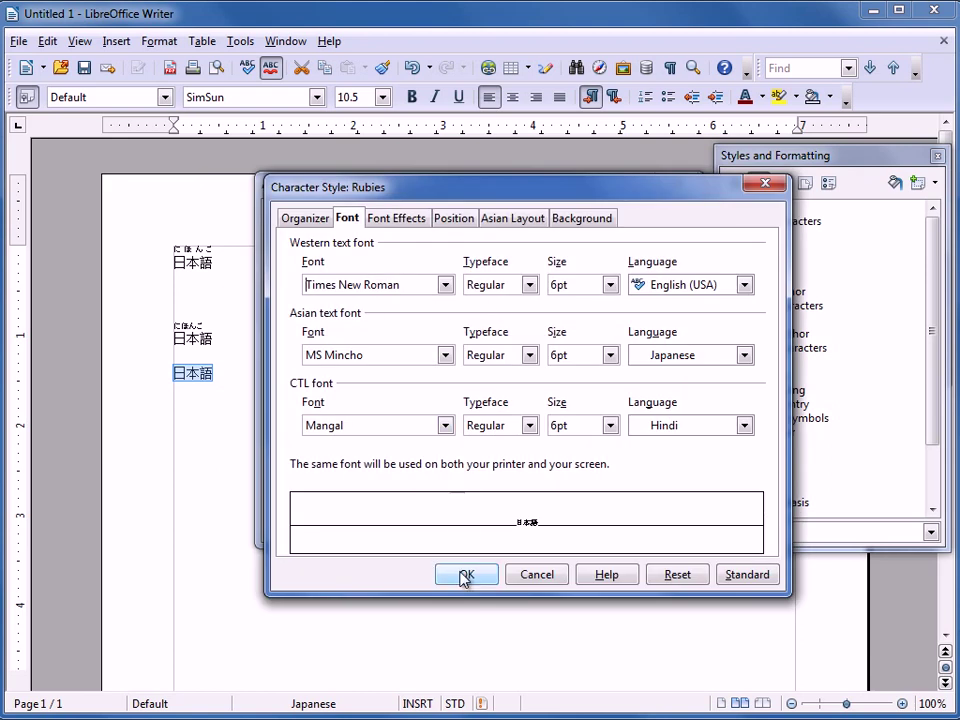
{"action": "left_click", "coordinate": [466, 575]}
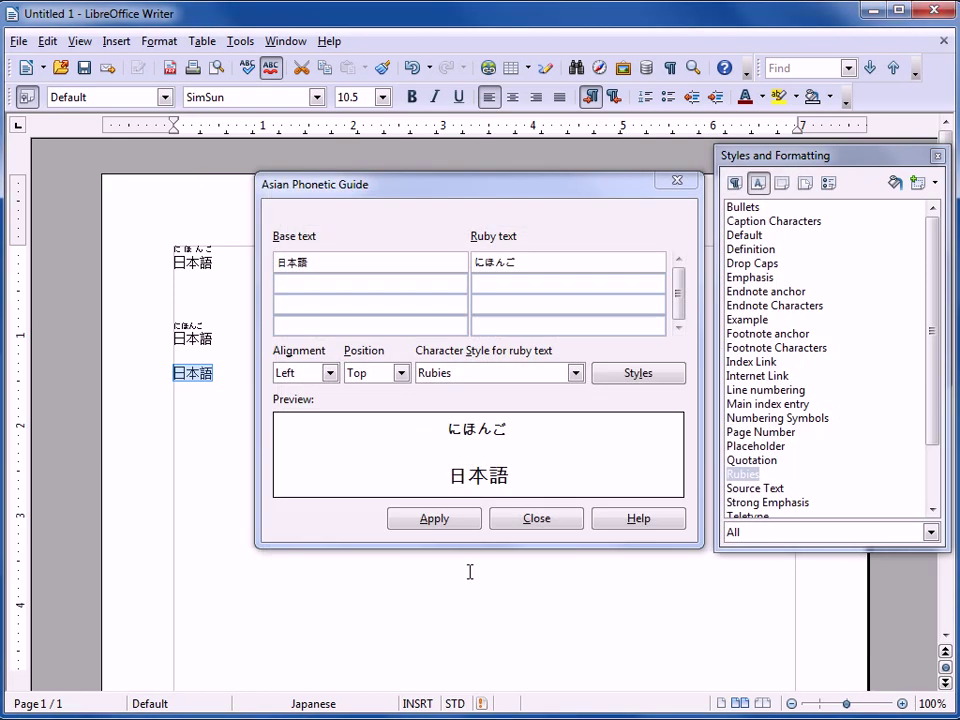
{"action": "left_click", "coordinate": [536, 519]}
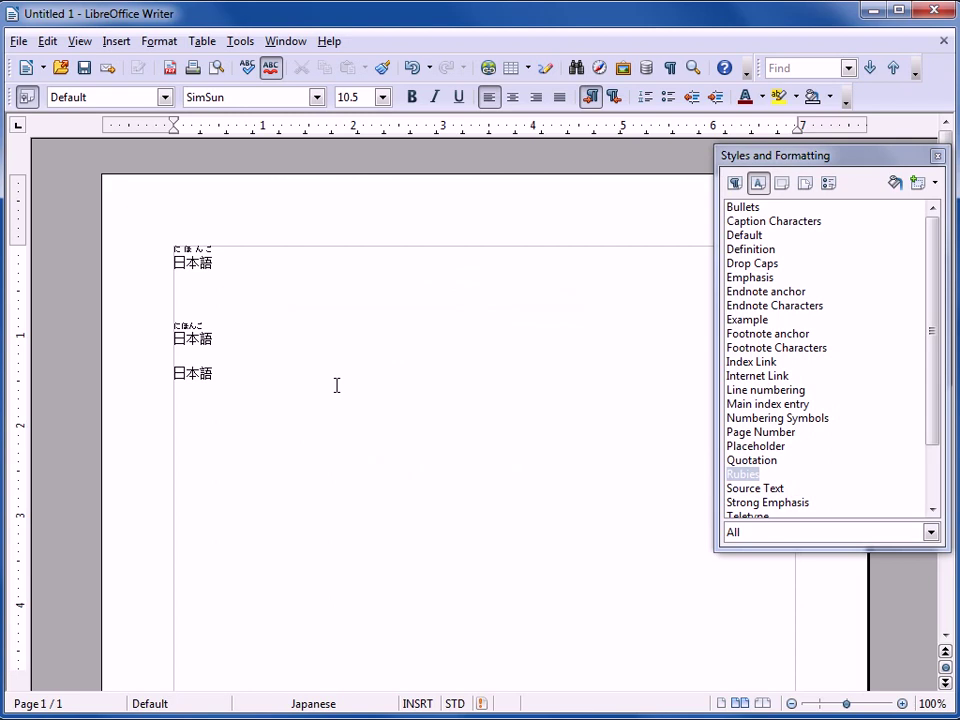
{"action": "key", "text": "Down"}
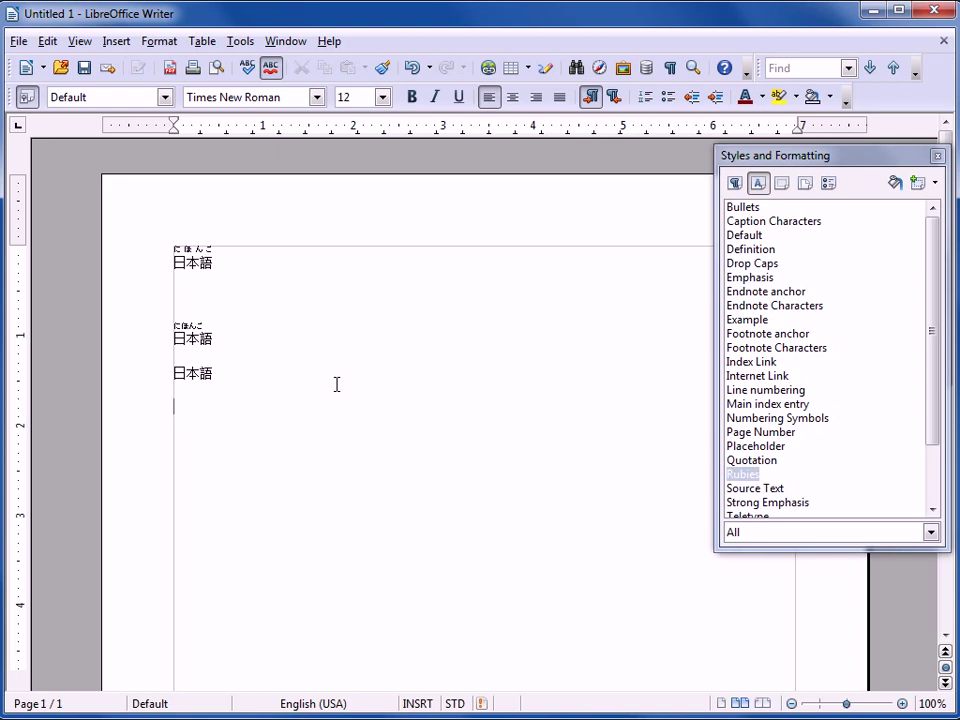
{"action": "left_click", "coordinate": [159, 41]}
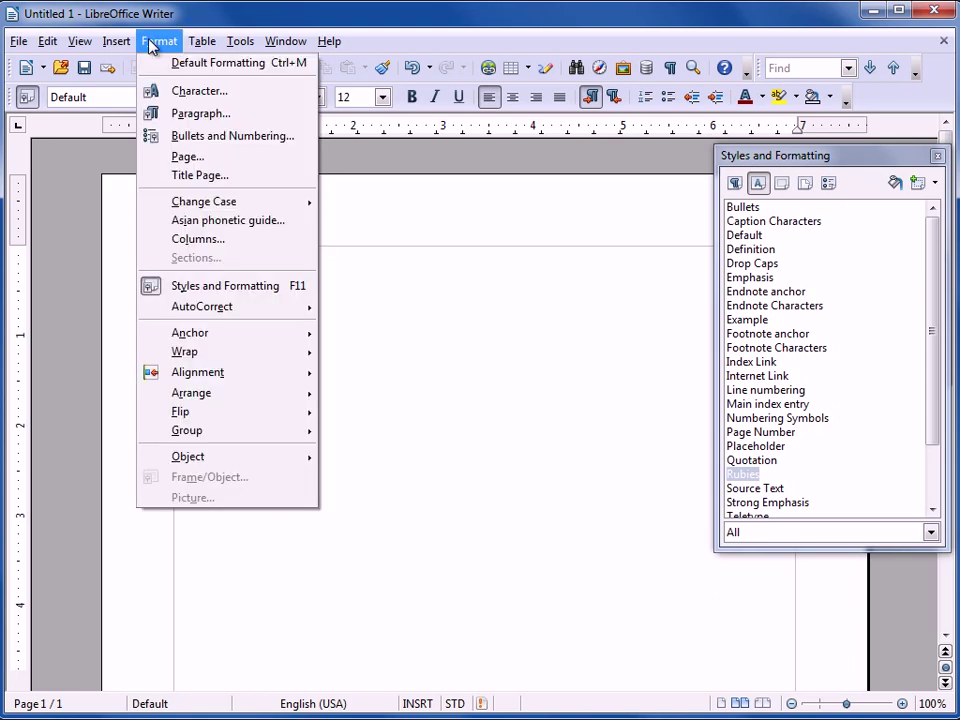
{"action": "left_click", "coordinate": [533, 353]}
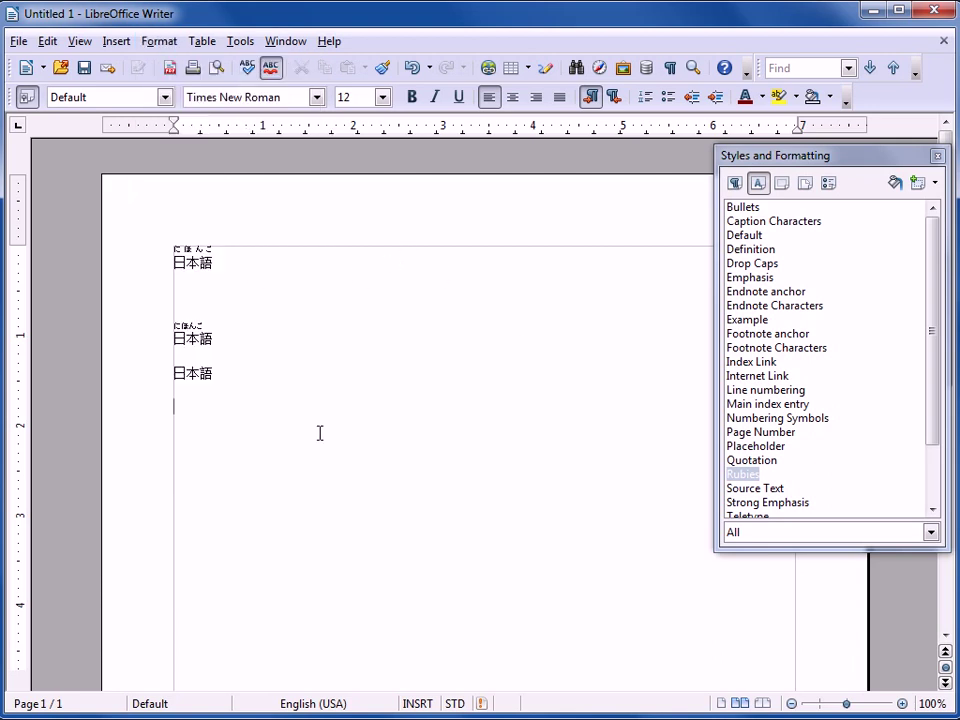
Step: Open the keyboard shortcut customization for Writer and select the Asian phonetic guide function in the Format category
{"action": "left_click", "coordinate": [254, 42]}
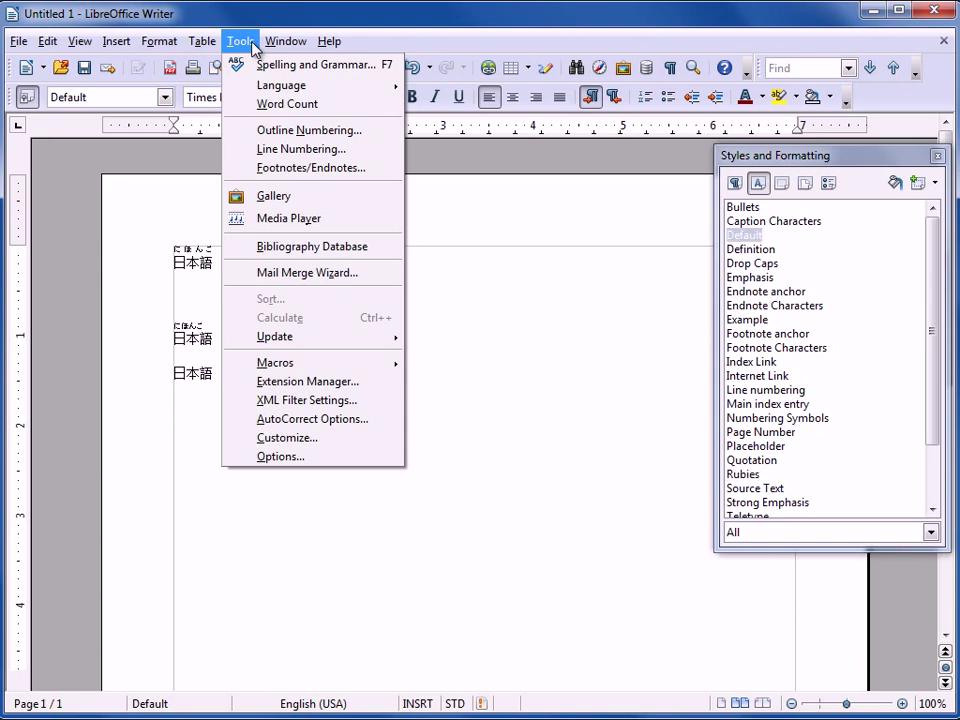
{"action": "left_click", "coordinate": [293, 443]}
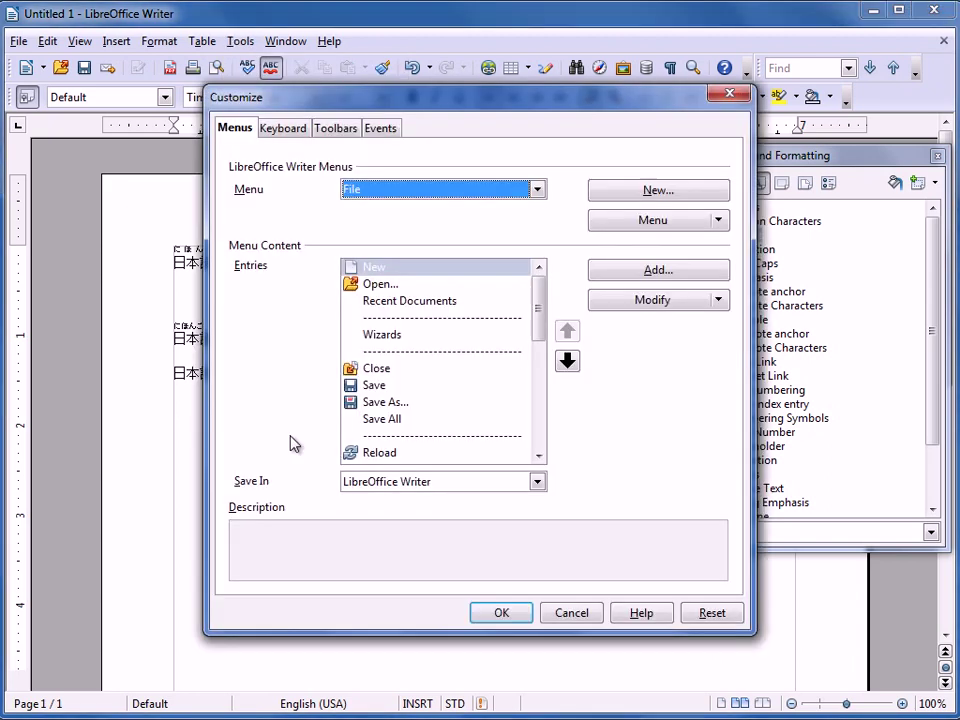
{"action": "left_click", "coordinate": [292, 130]}
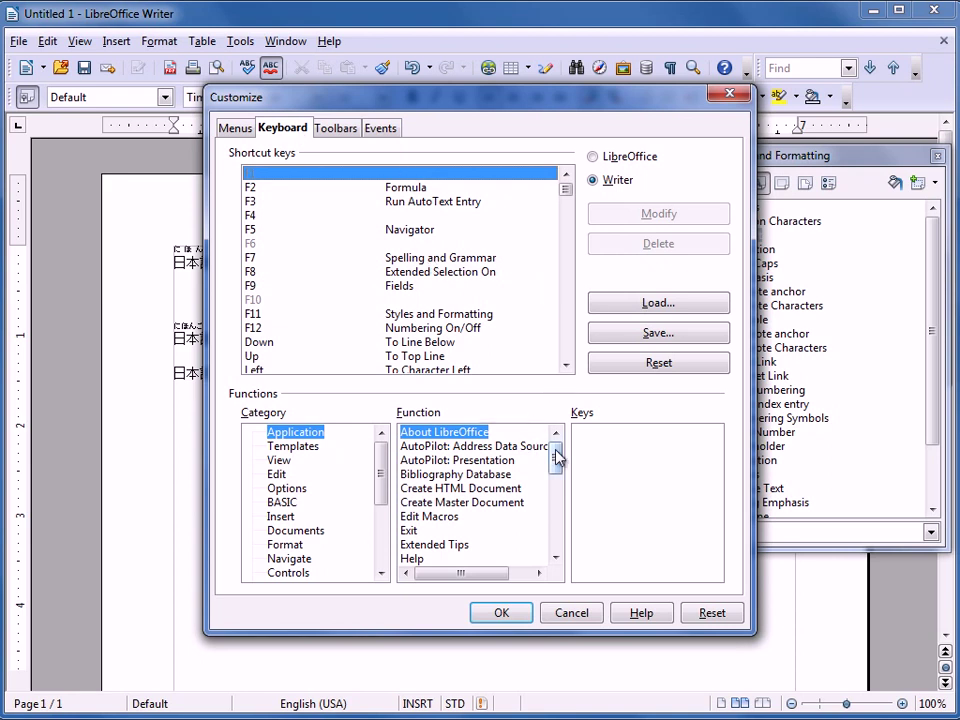
{"action": "left_click_drag", "start_coordinate": [463, 106], "coordinate": [545, 133]}
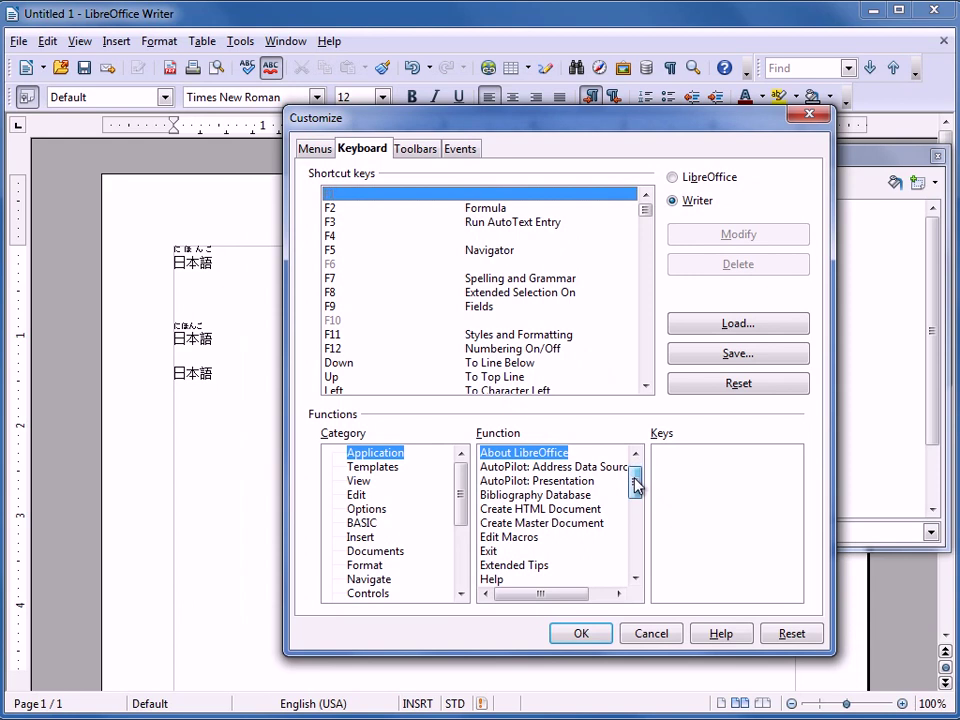
{"action": "scroll", "coordinate": [636, 485], "scroll_direction": "down", "scroll_amount": 1}
{"action": "left_click", "coordinate": [390, 566]}
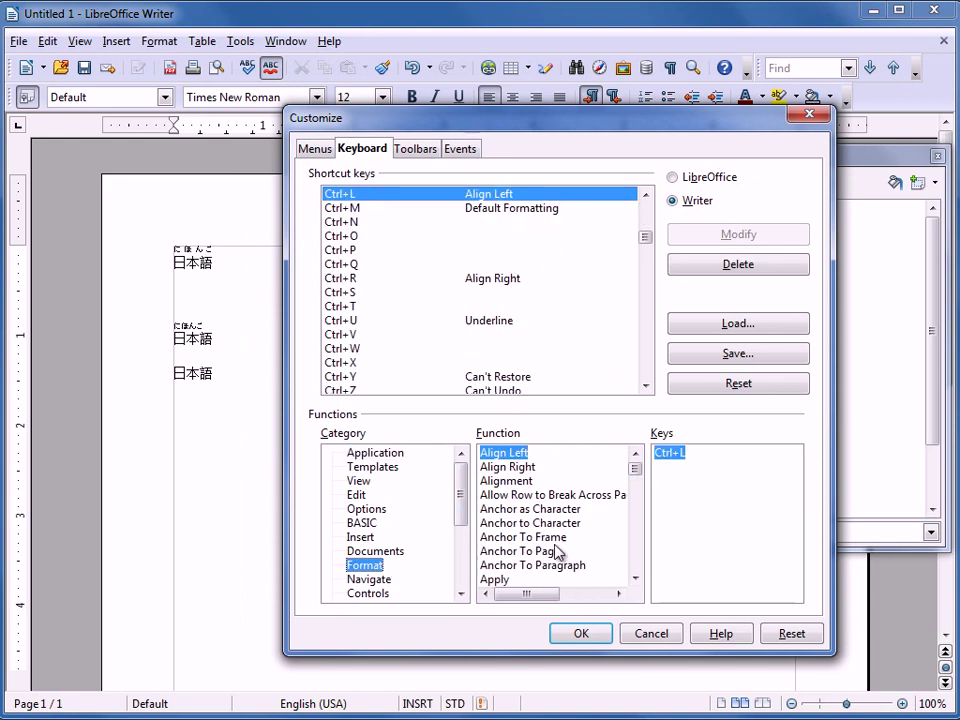
{"action": "scroll", "coordinate": [636, 476], "scroll_direction": "down", "scroll_amount": 5}
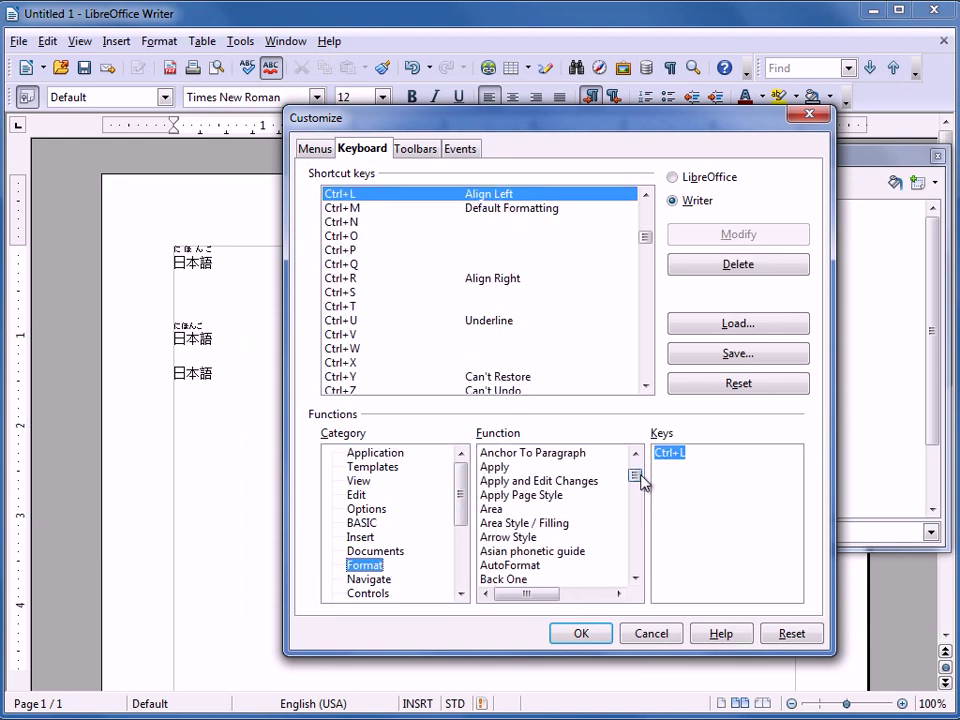
{"action": "left_click", "coordinate": [576, 523]}
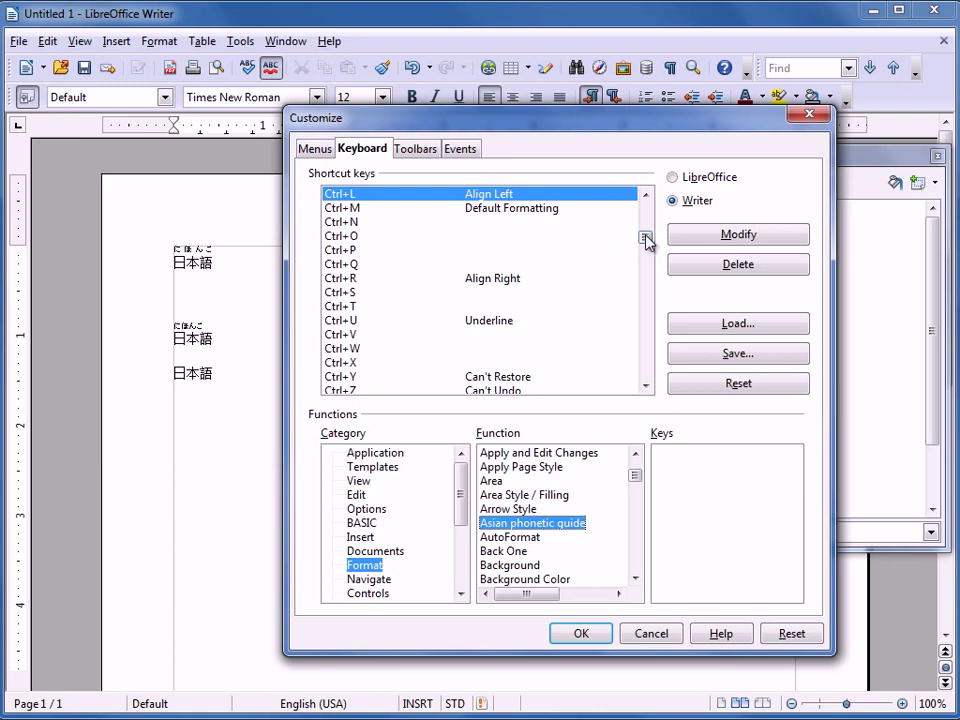
Step: Assign Ctrl+Shift+Q to the Asian phonetic guide function and accept the customization
{"action": "left_click_drag", "start_coordinate": [646, 241], "coordinate": [656, 268]}
{"action": "left_click", "coordinate": [390, 293]}
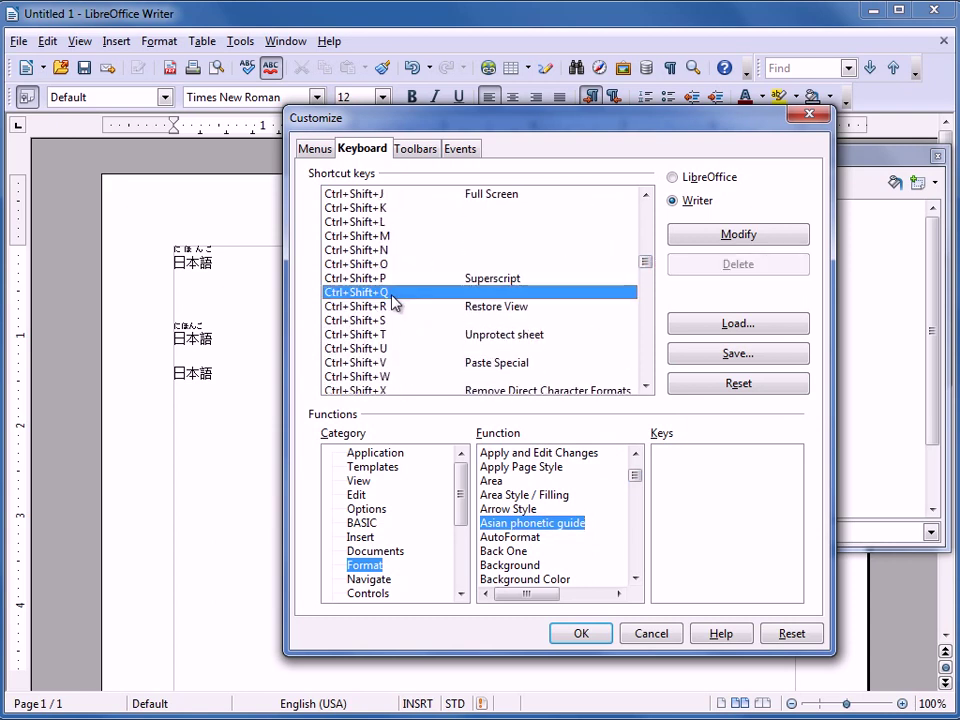
{"action": "left_click", "coordinate": [734, 240]}
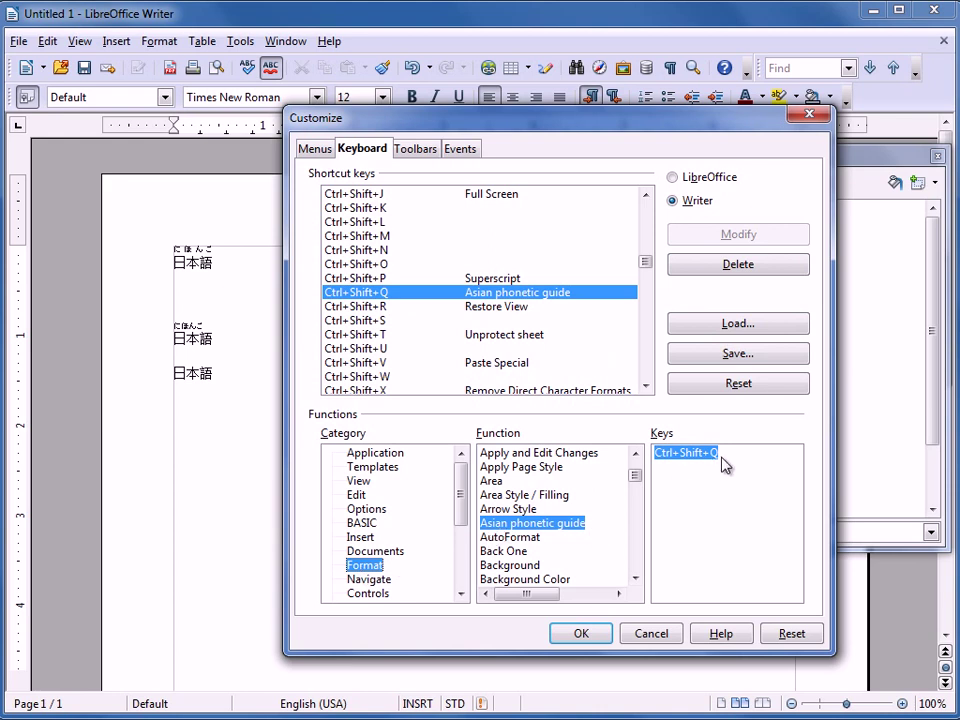
{"action": "left_click", "coordinate": [603, 635]}
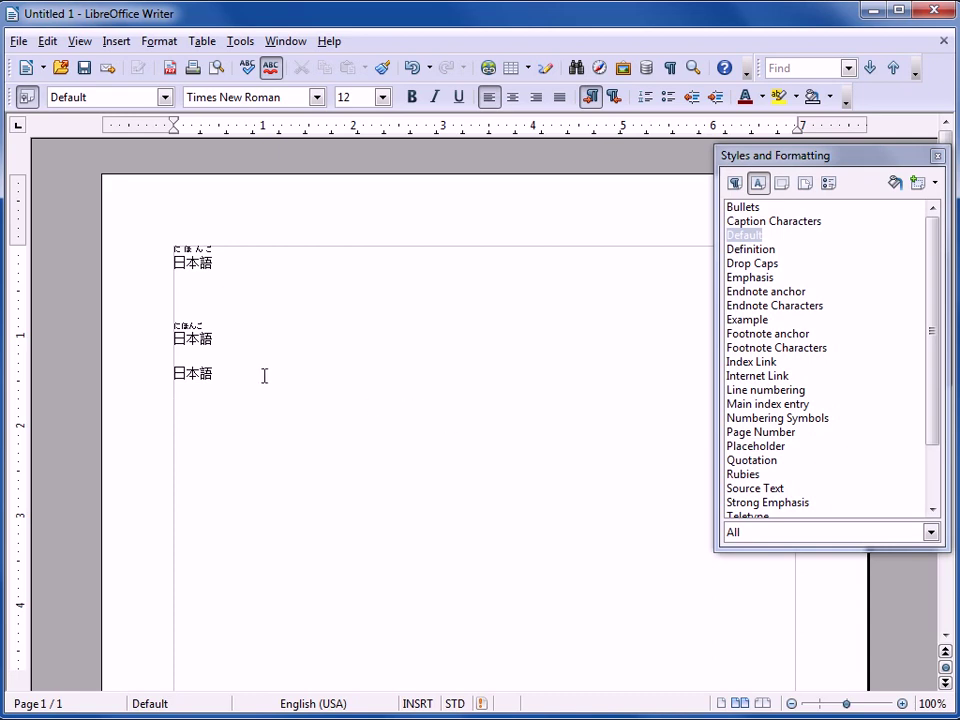
Step: Open the Asian phonetic guide for the third 日本語, close it without adding ruby text, and deselect the word
{"action": "left_click_drag", "start_coordinate": [264, 375], "coordinate": [86, 369]}
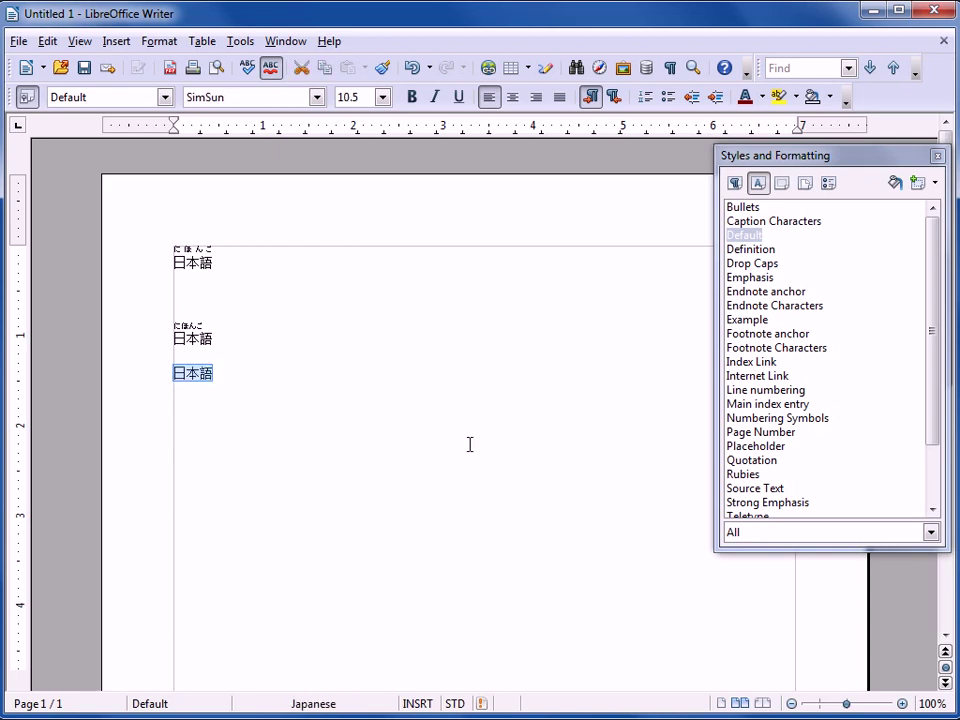
{"action": "key", "text": "alt+o"}
{"action": "left_click_drag", "start_coordinate": [560, 198], "coordinate": [573, 195]}
{"action": "left_click", "coordinate": [512, 257]}
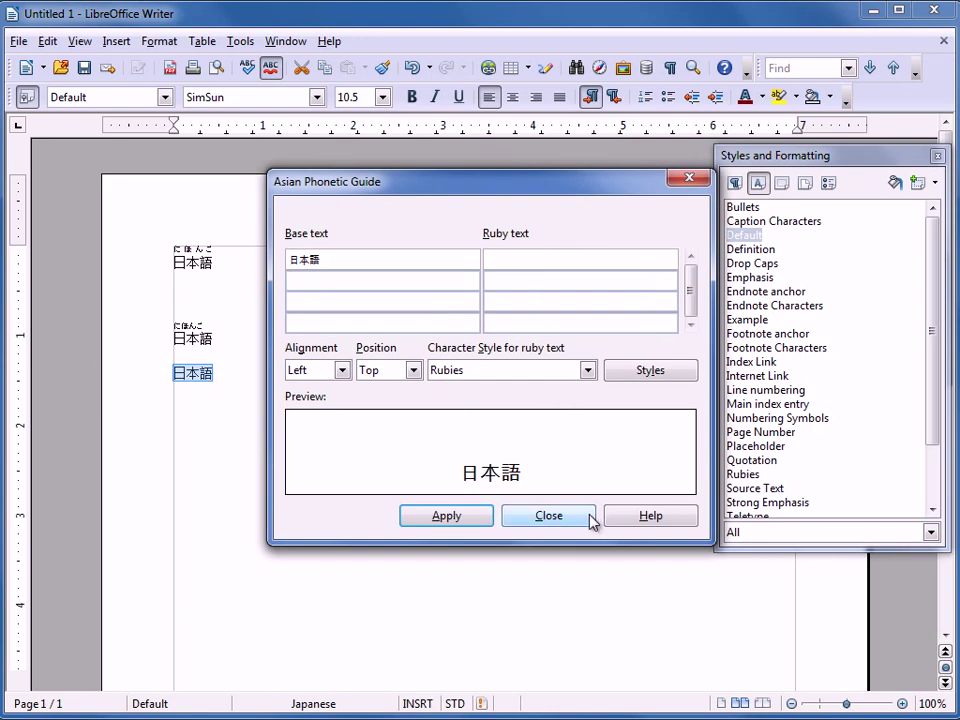
{"action": "left_click", "coordinate": [548, 516]}
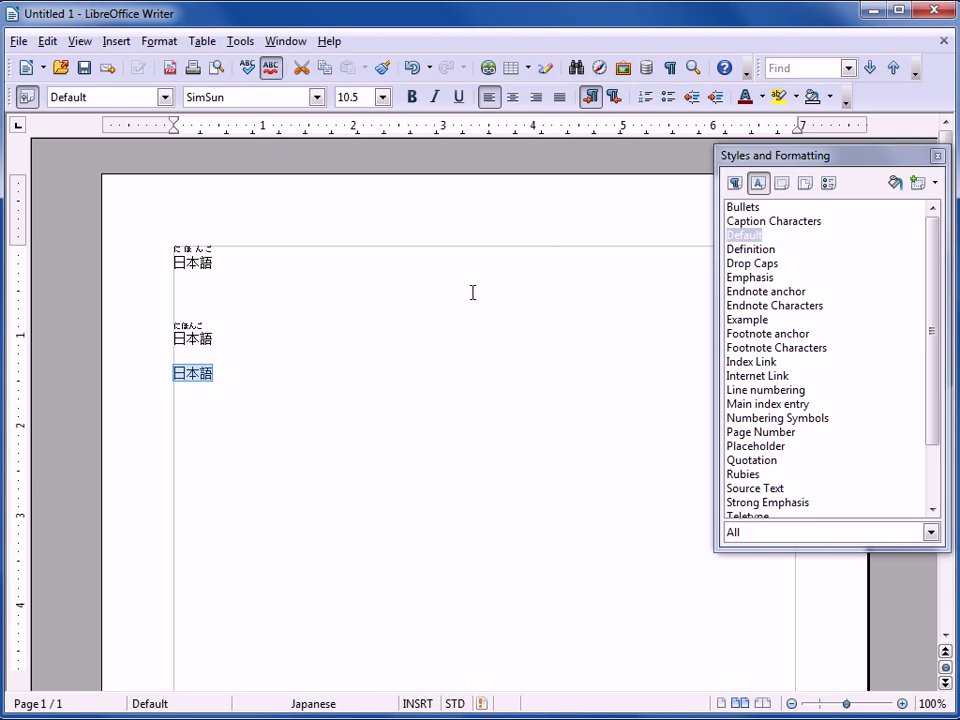
{"action": "left_click", "coordinate": [441, 367]}
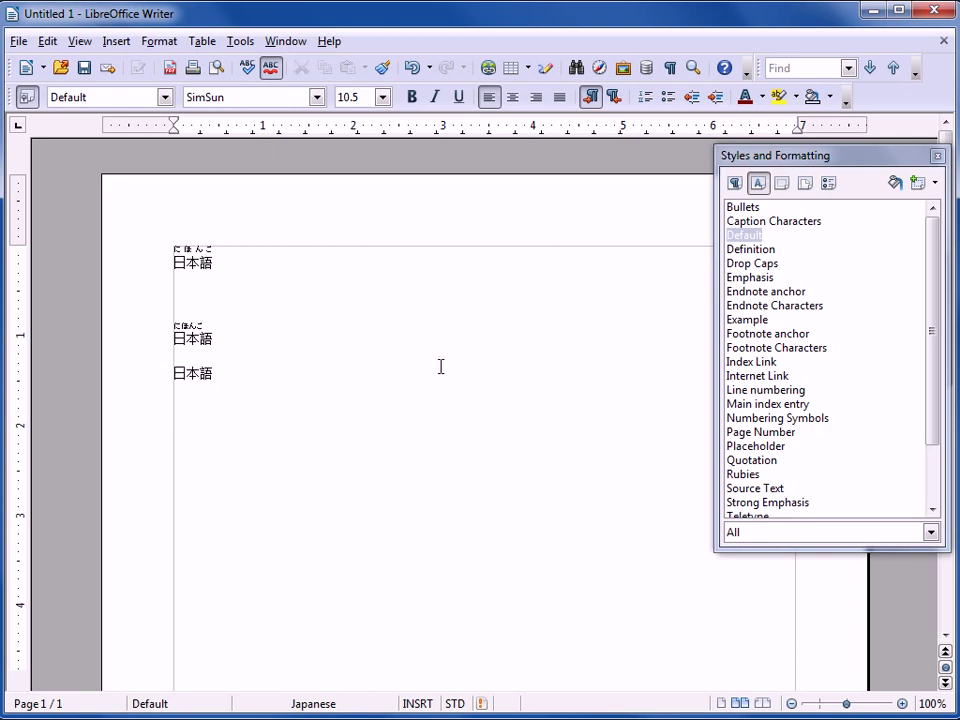